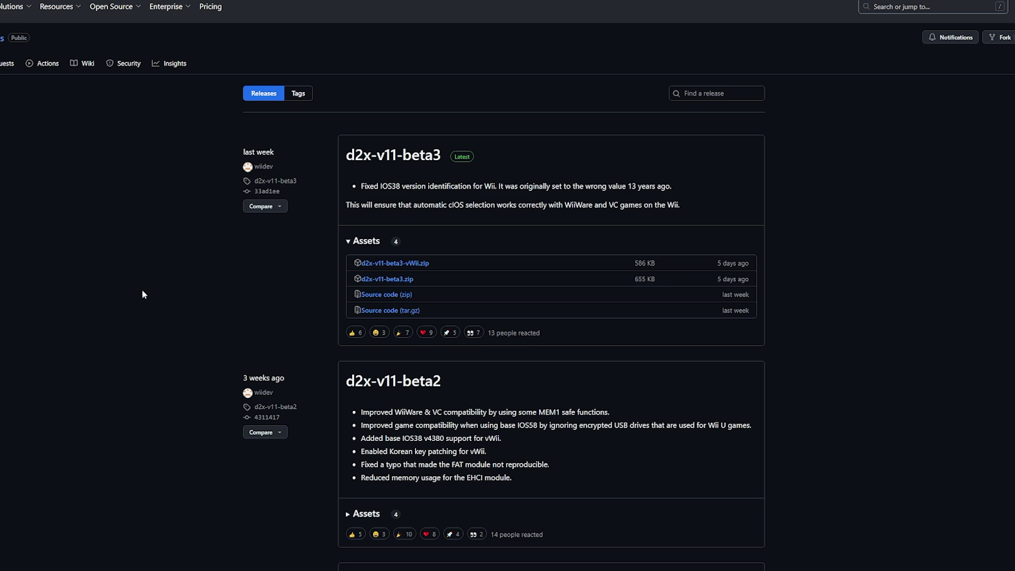
Step: Review the d2x beta3 release notes, including the IOS38 and WiiWare fixes, and download d2x-v11-beta3.zip
scroll(142, 294, down, 3)
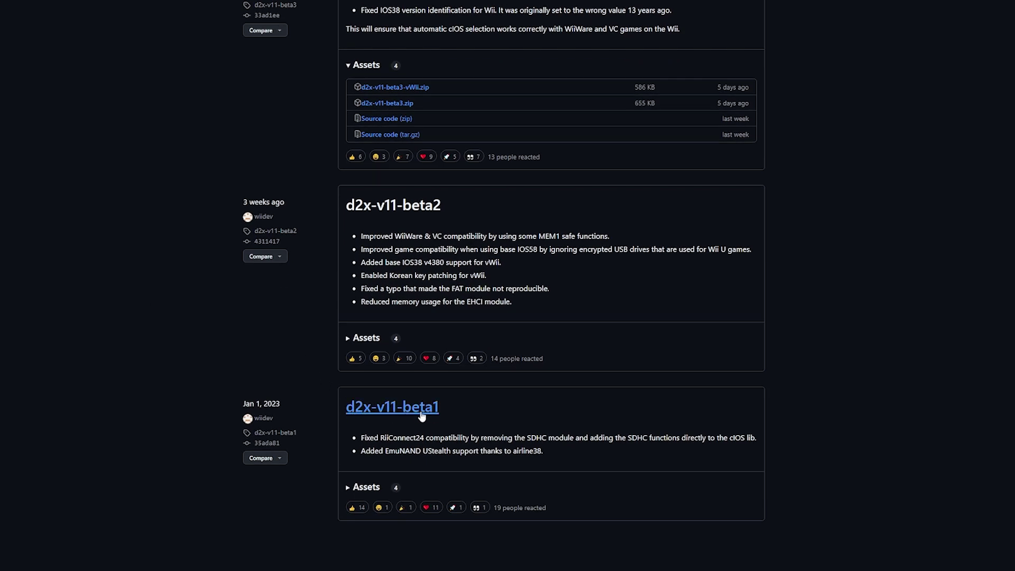
scroll(435, 416, up, 1)
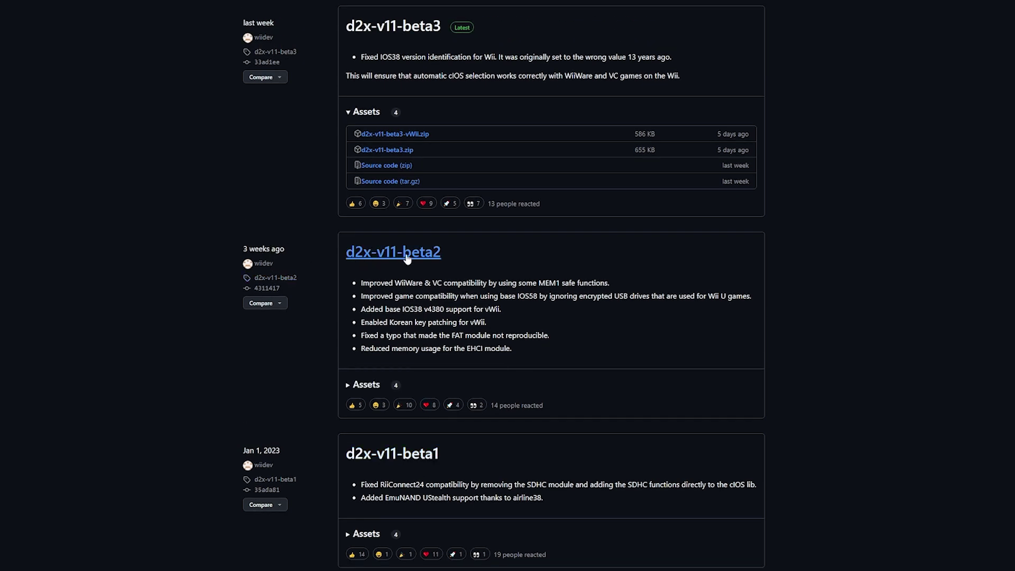
scroll(404, 259, up, 2)
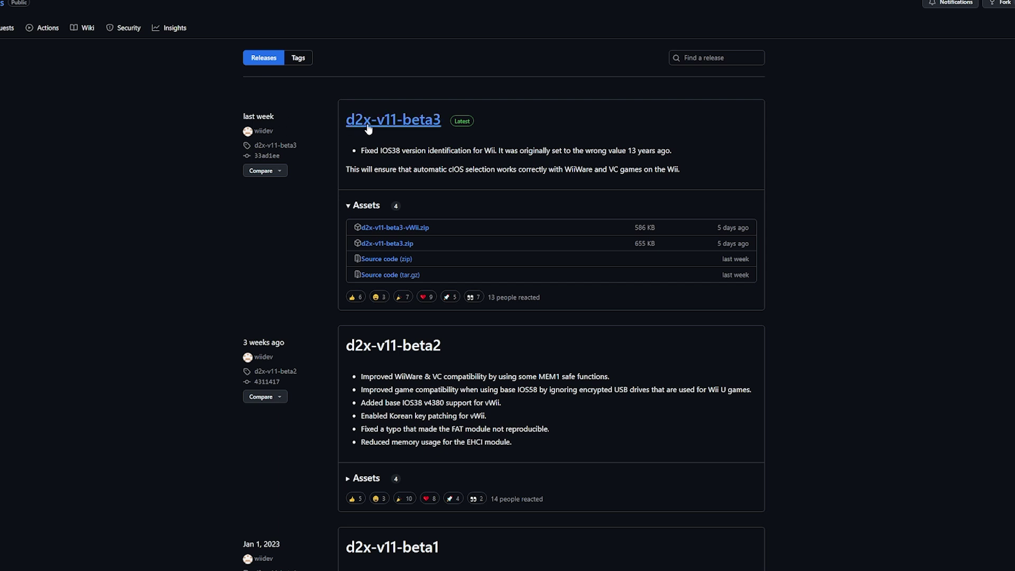
scroll(373, 127, up, 1)
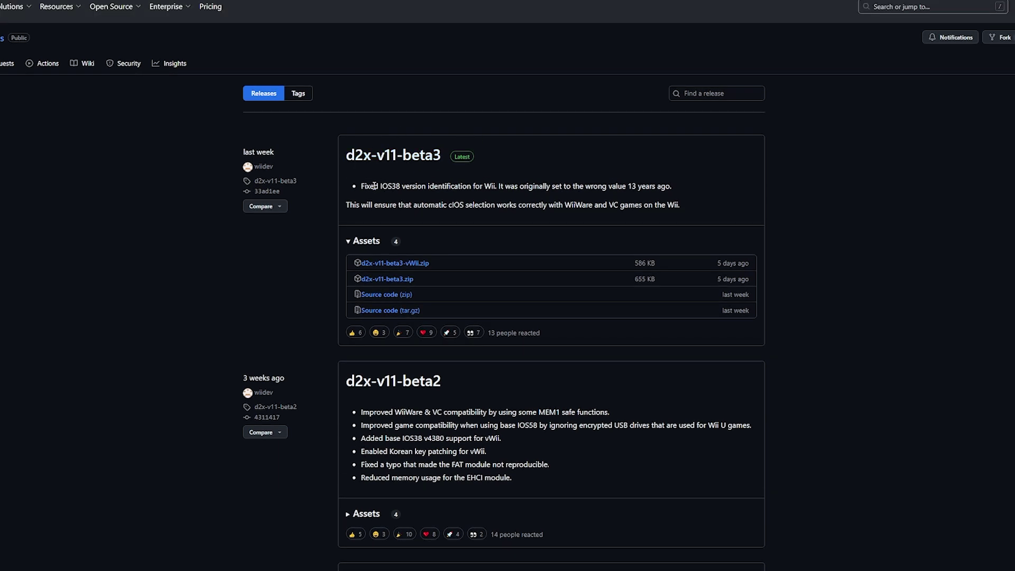
drag(361, 187, 480, 186)
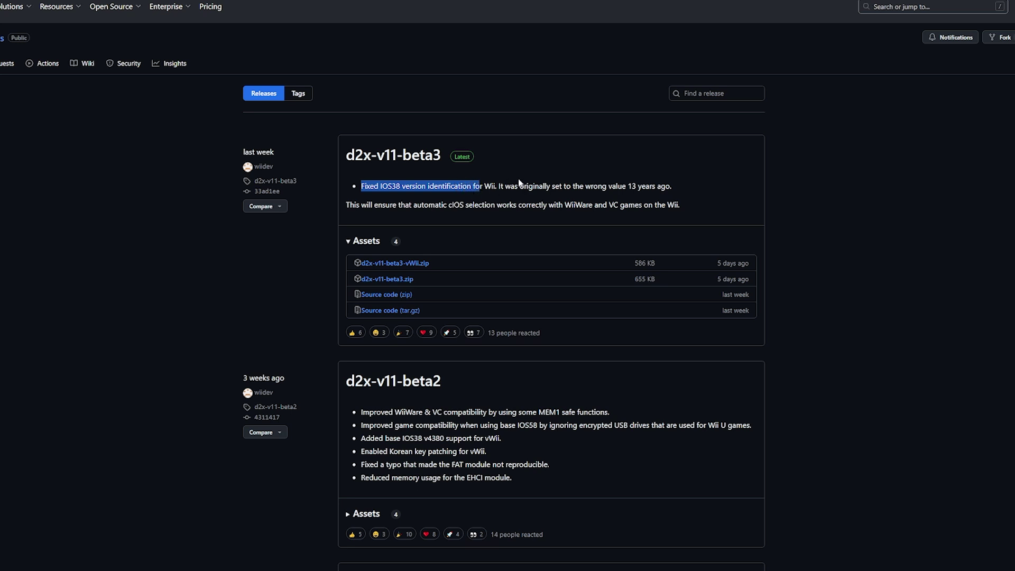
drag(586, 187, 659, 186)
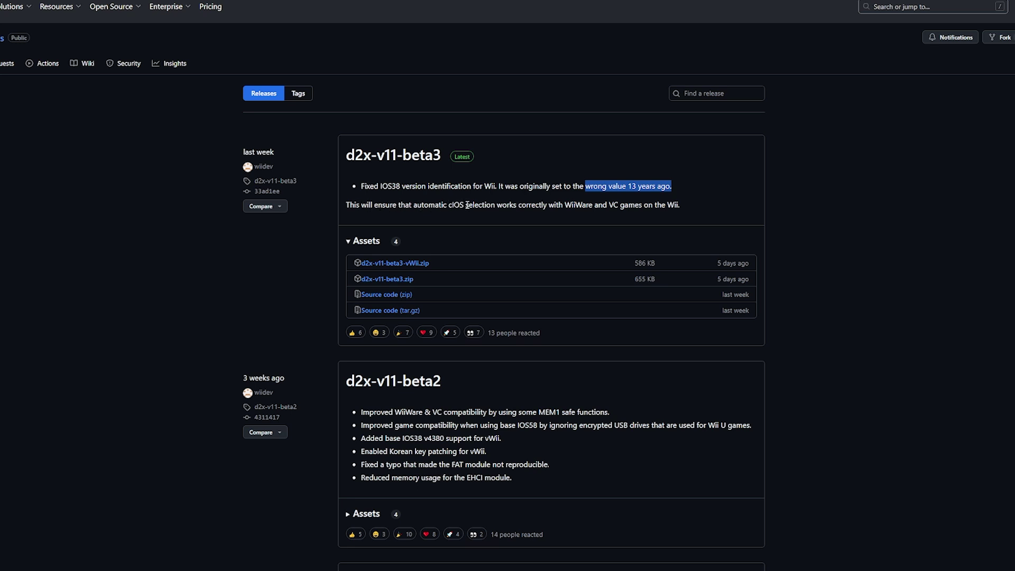
drag(544, 205, 680, 206)
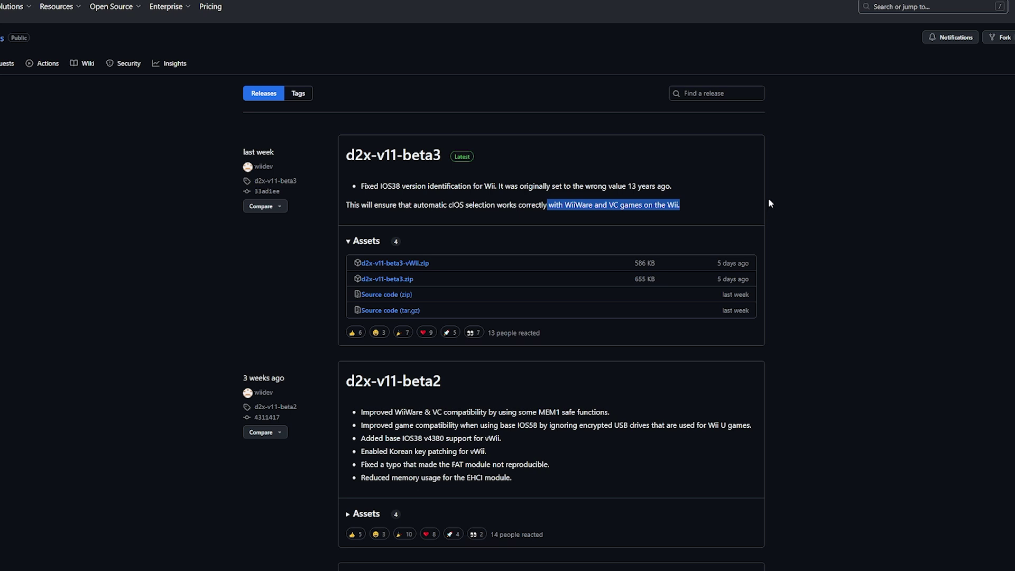
click(396, 285)
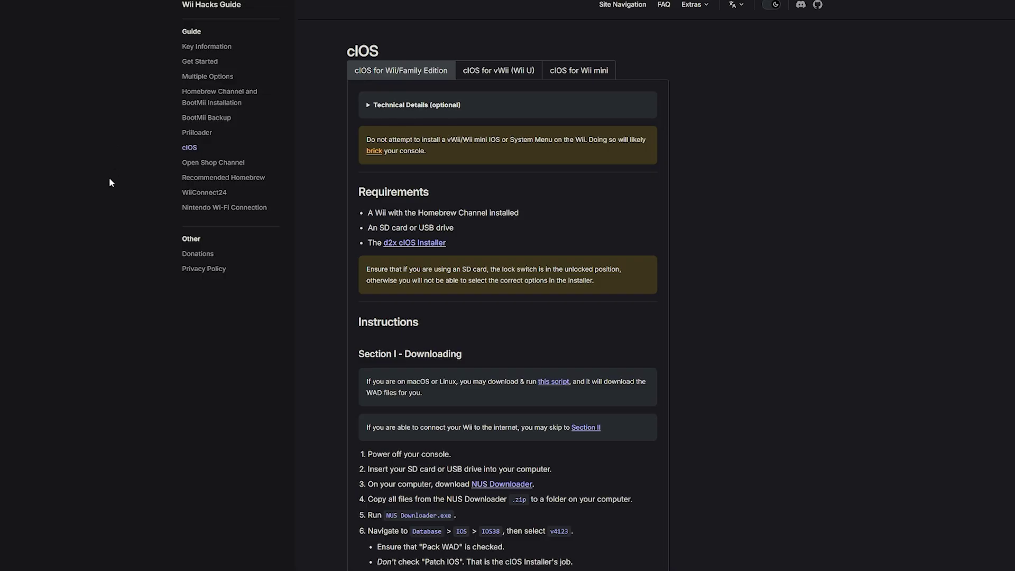
Step: Read the cIOS guide, noting the d2x-v11-beta2 and base 38 settings and the macOS/Linux note
scroll(314, 266, down, 10)
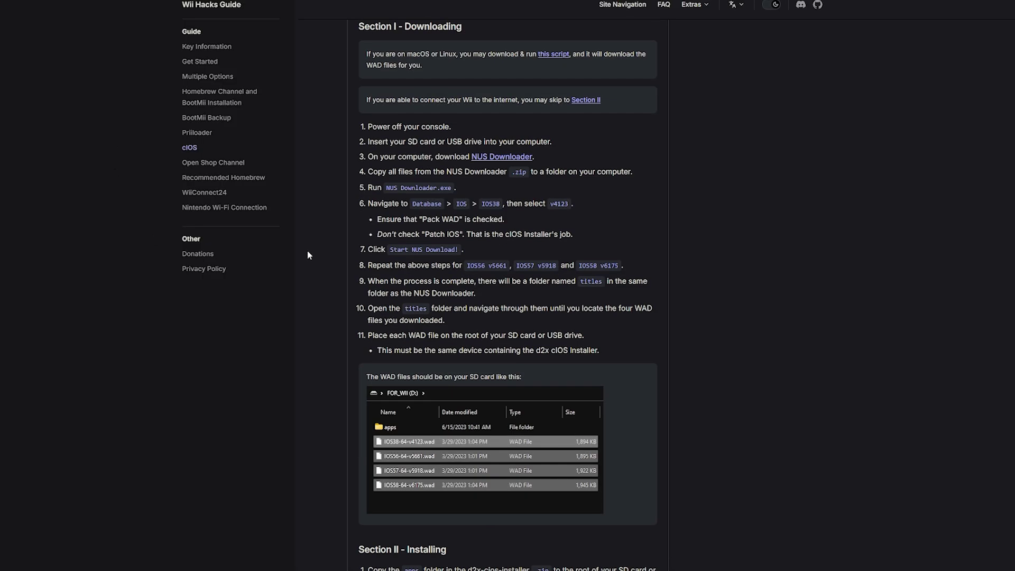
scroll(305, 255, down, 5)
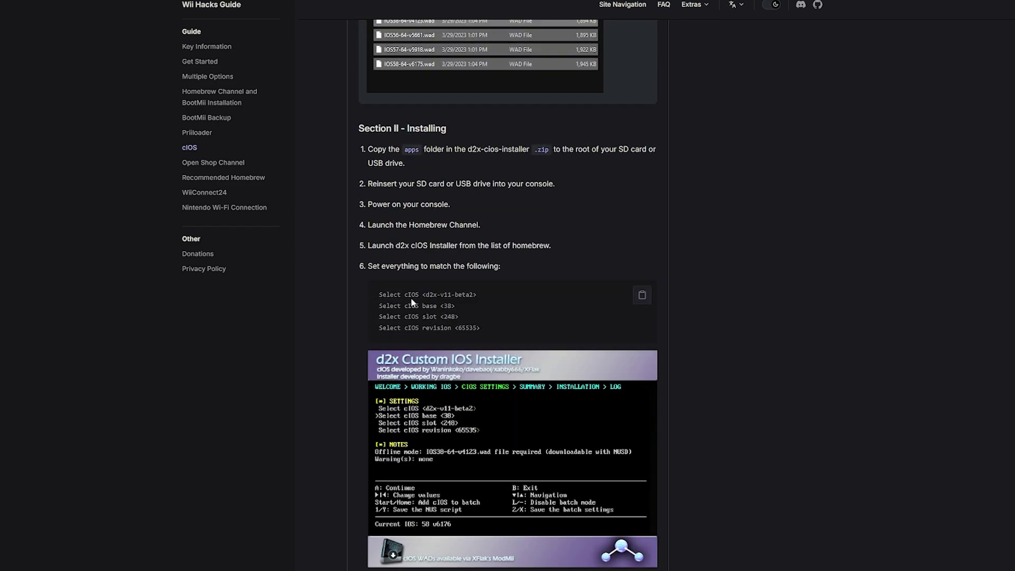
drag(426, 295, 478, 301)
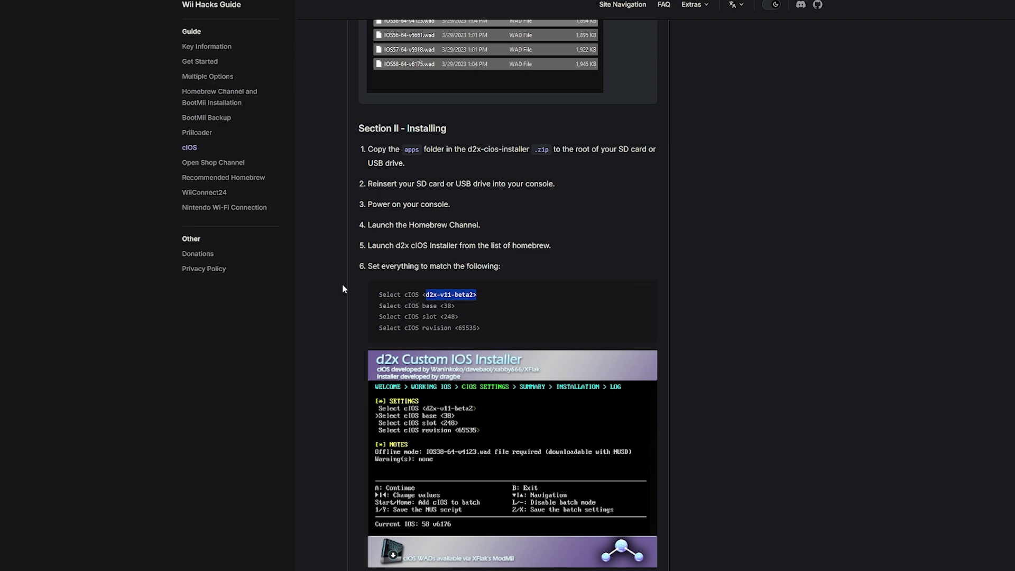
drag(420, 306, 454, 307)
scroll(347, 334, up, 9)
scroll(347, 334, up, 2)
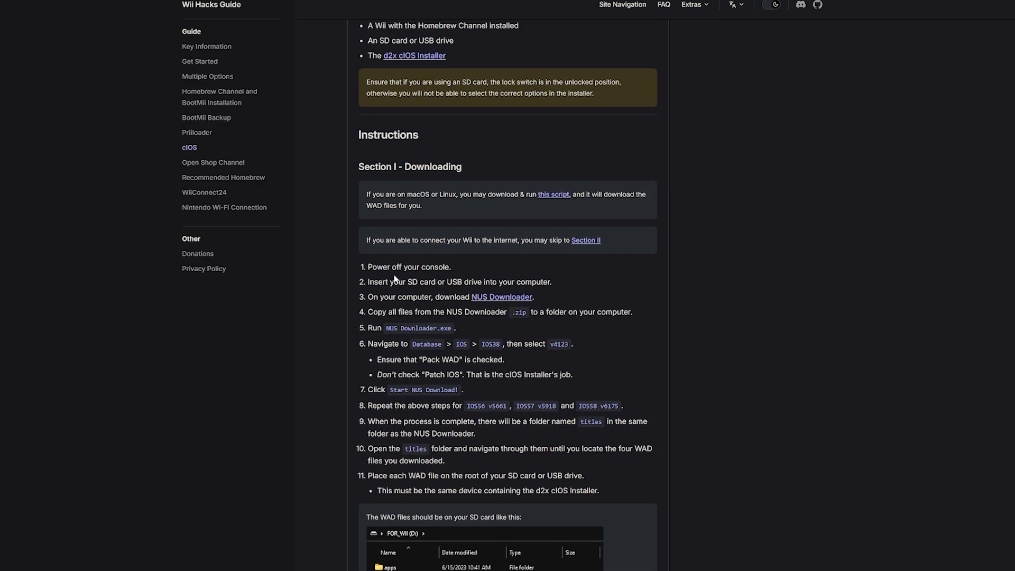
drag(412, 196, 455, 197)
Step: Download NUSD-Mod-NUS-Fix.zip, extract both zips to separate folders, delete the zips, and open NUSD-Mod-NUS-Fix
click(503, 295)
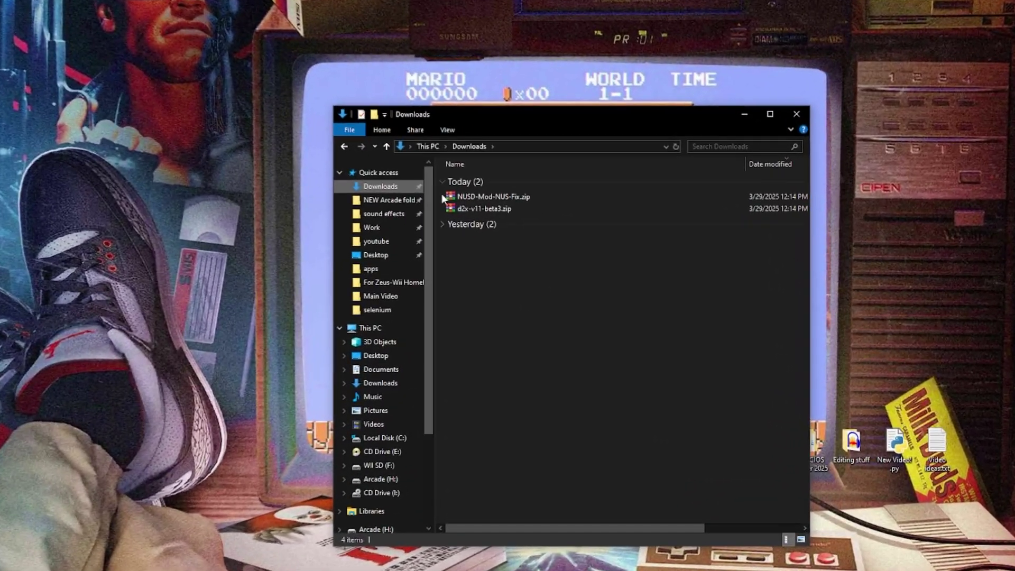
click(510, 210)
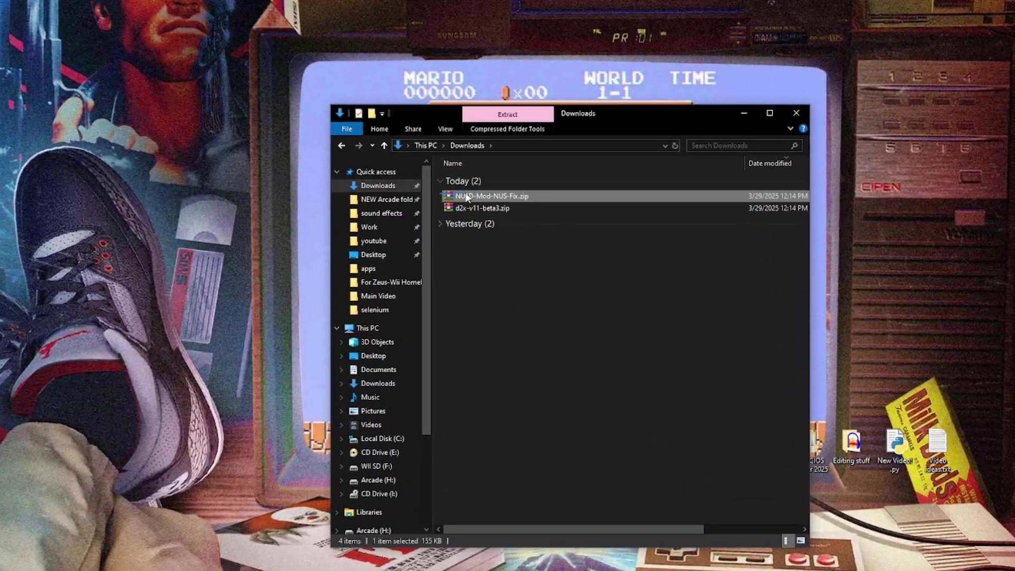
shift+click(474, 208)
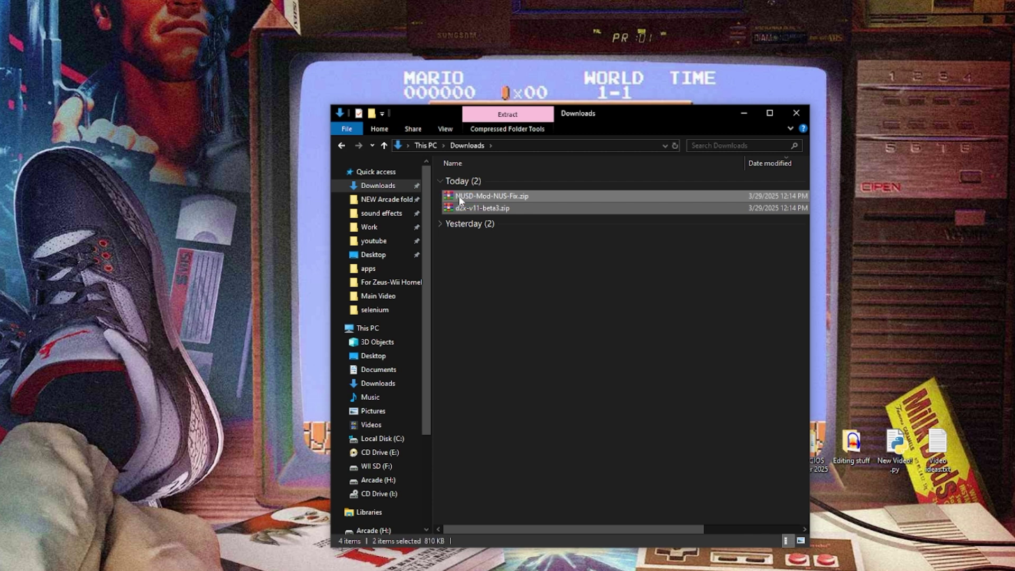
right_click(465, 197)
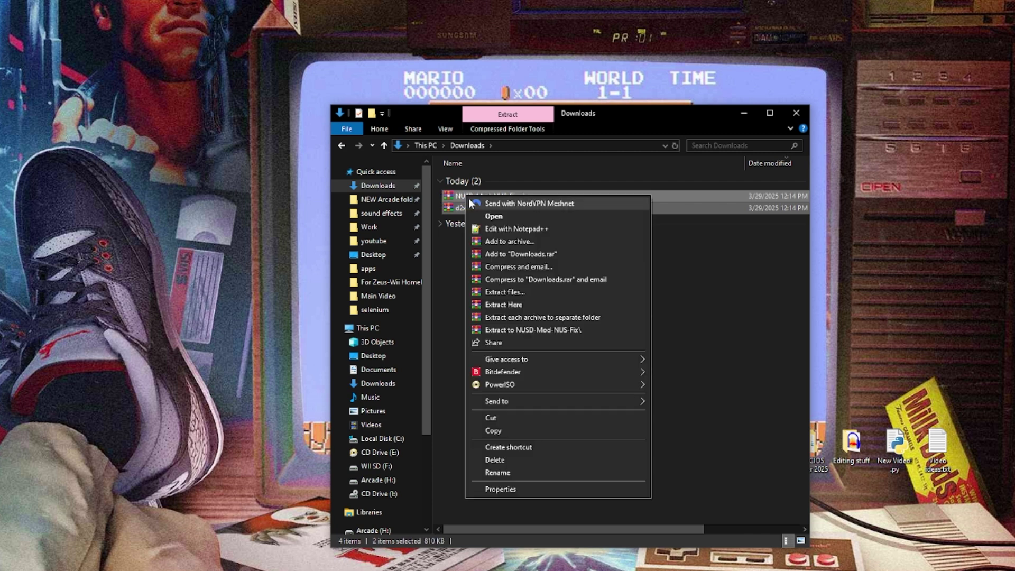
click(501, 317)
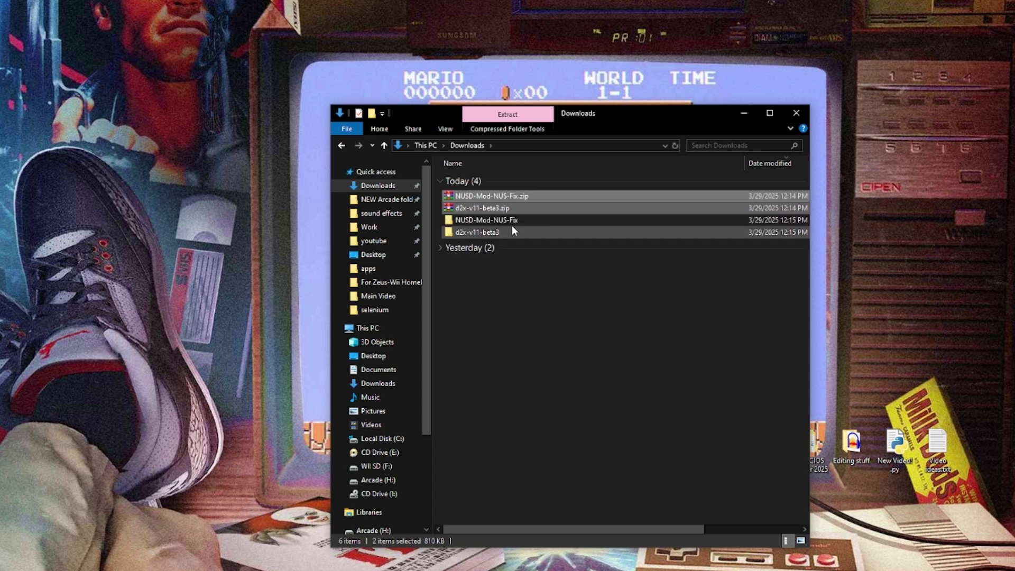
key(Delete)
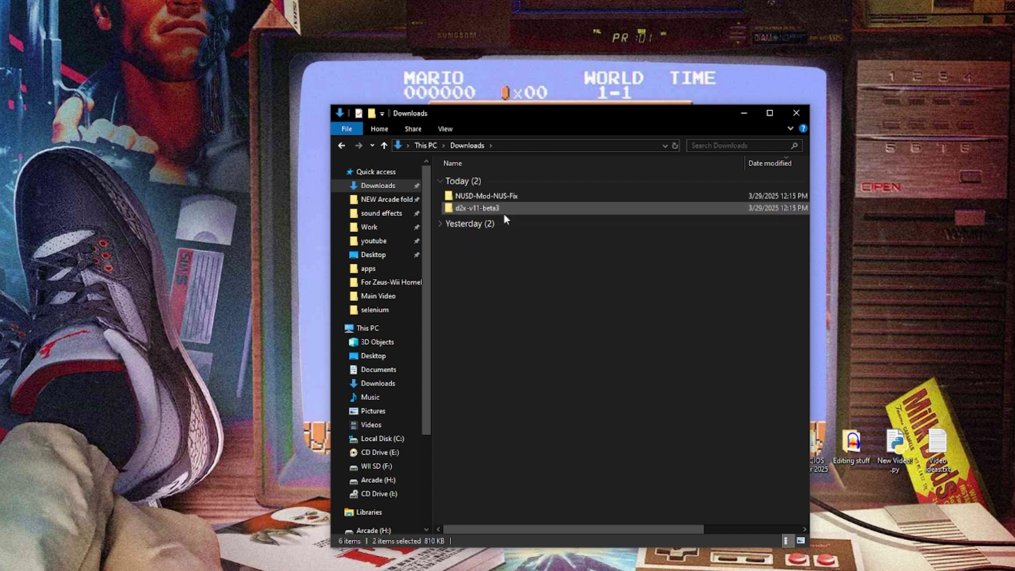
double_click(469, 197)
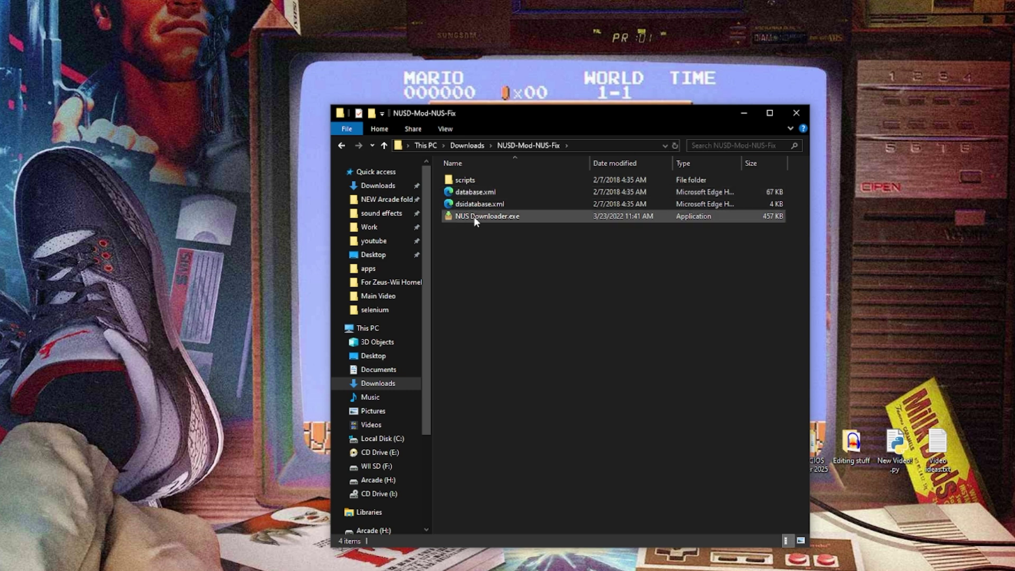
Step: Launch NUS Downloader and pick IOS38 version v4123 from the title database
click(506, 217)
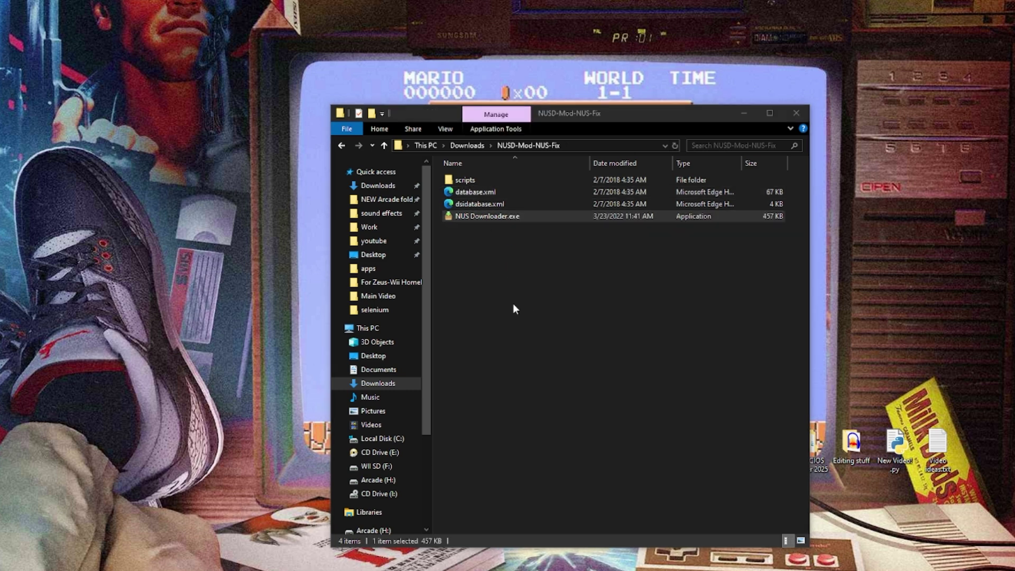
drag(115, 99, 199, 144)
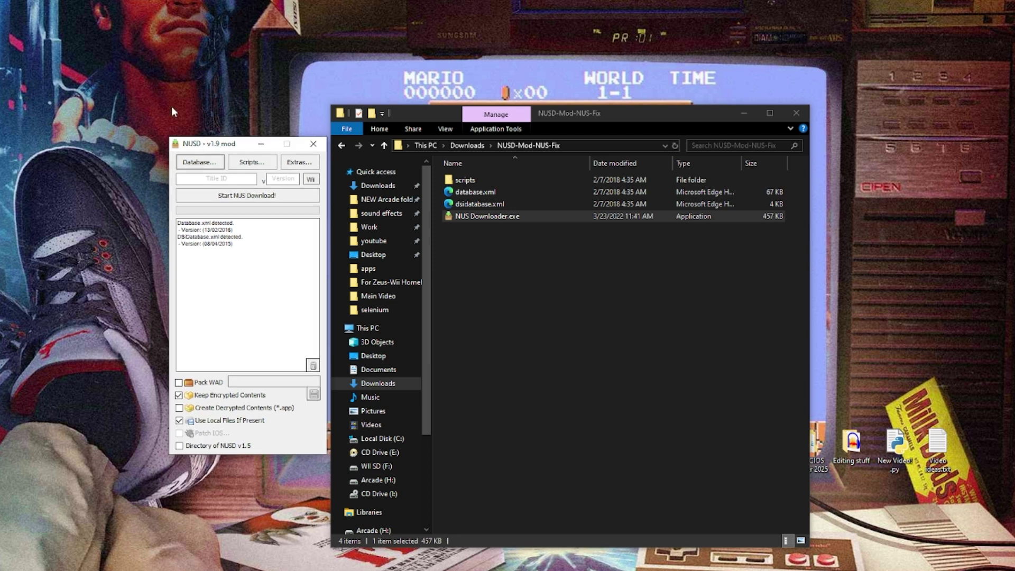
click(200, 162)
mouse_move(215, 193)
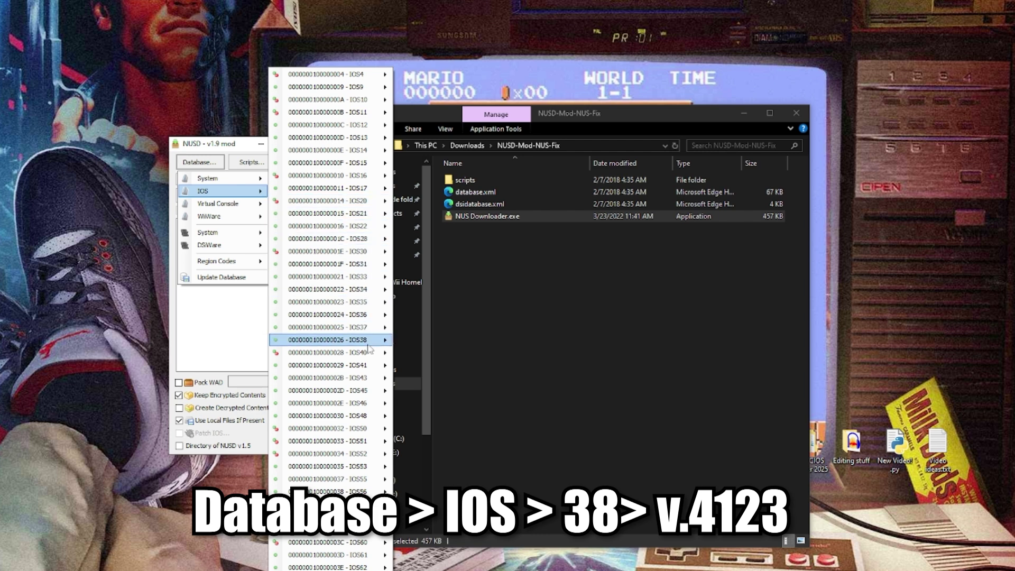
mouse_move(368, 344)
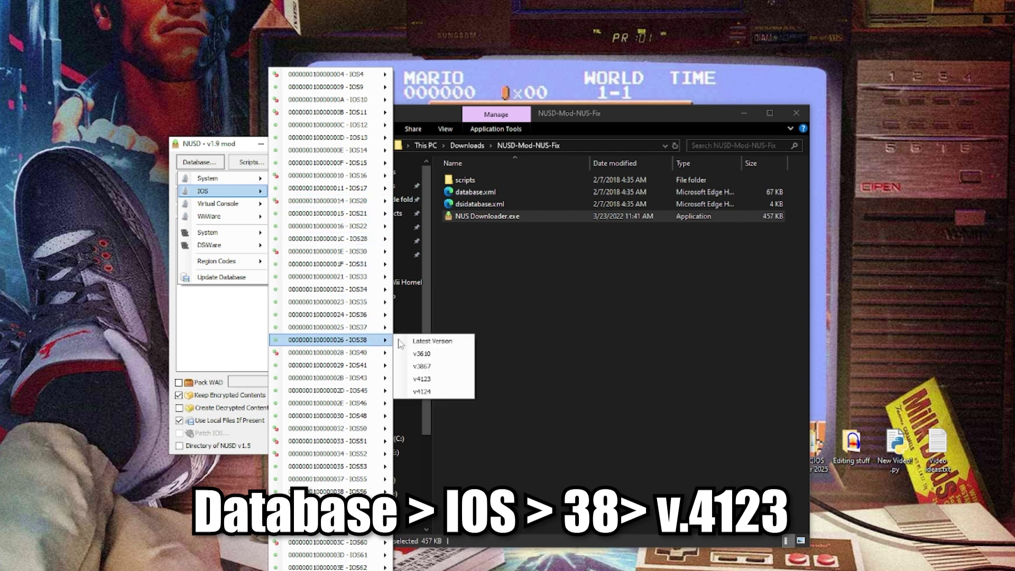
click(423, 381)
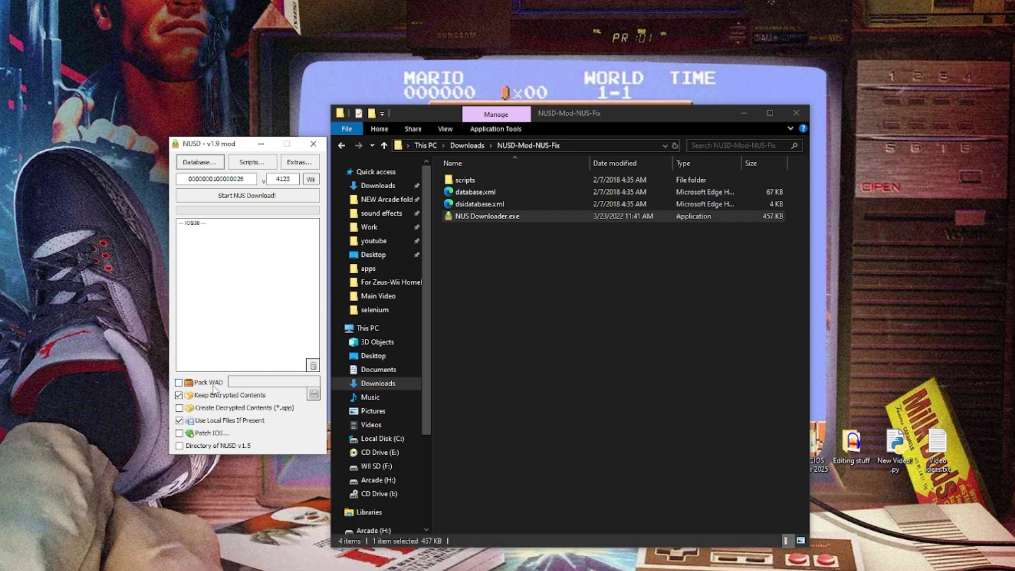
Step: Download IOS38 v4123 packed as a WAD, then clear the log
click(179, 382)
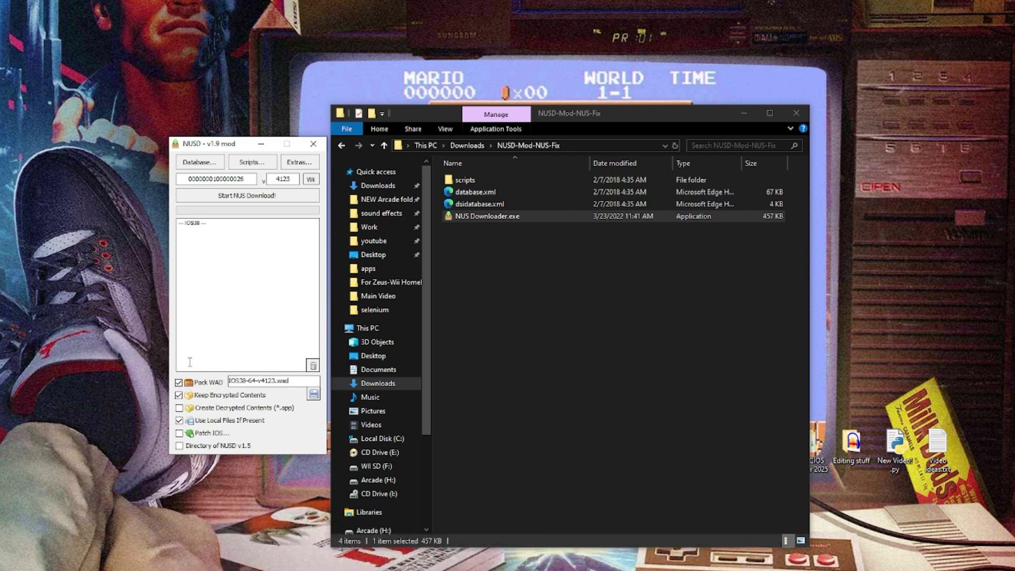
click(251, 196)
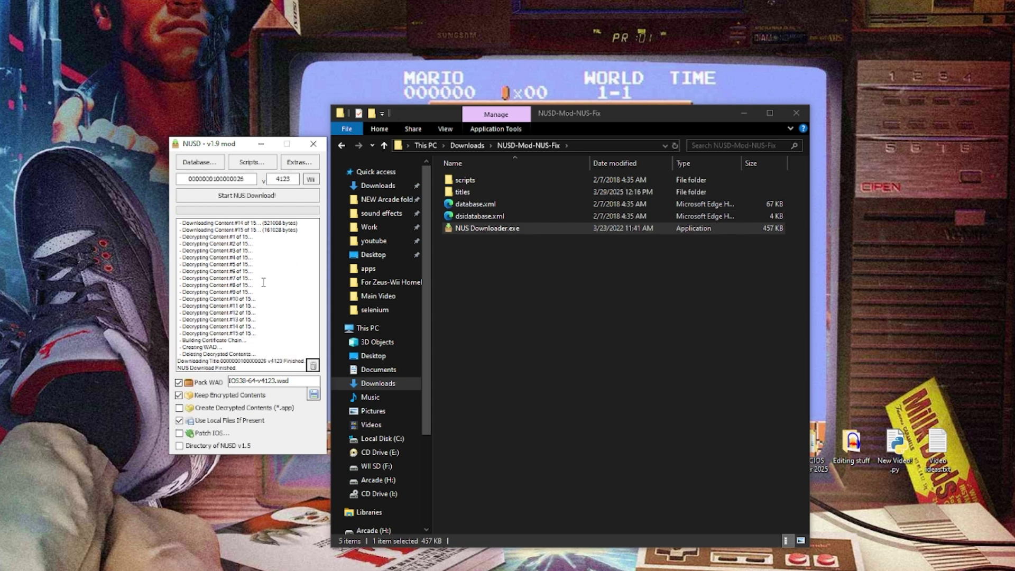
click(316, 367)
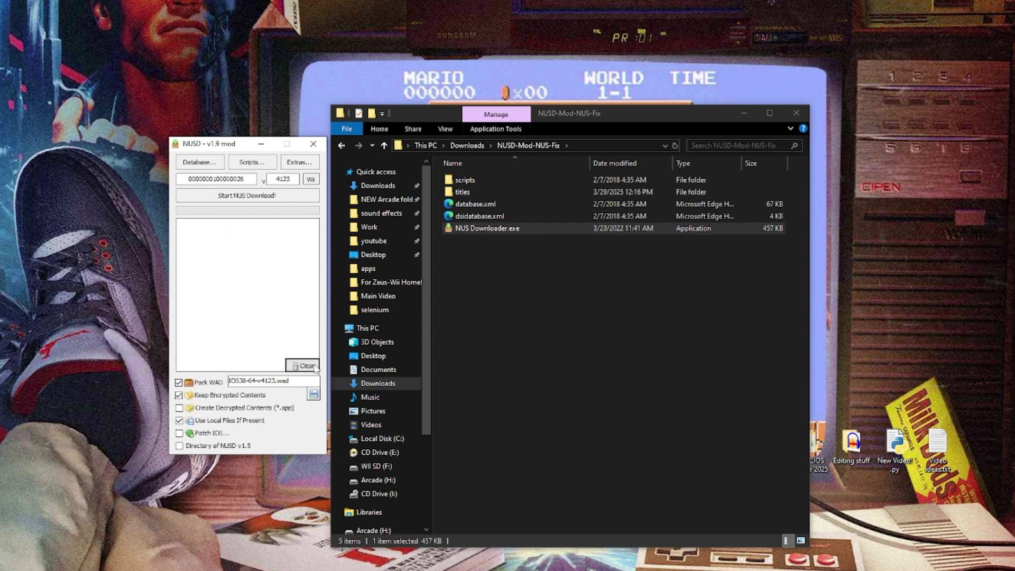
Step: Download IOS56 v5661 from the database and clear the log
click(200, 162)
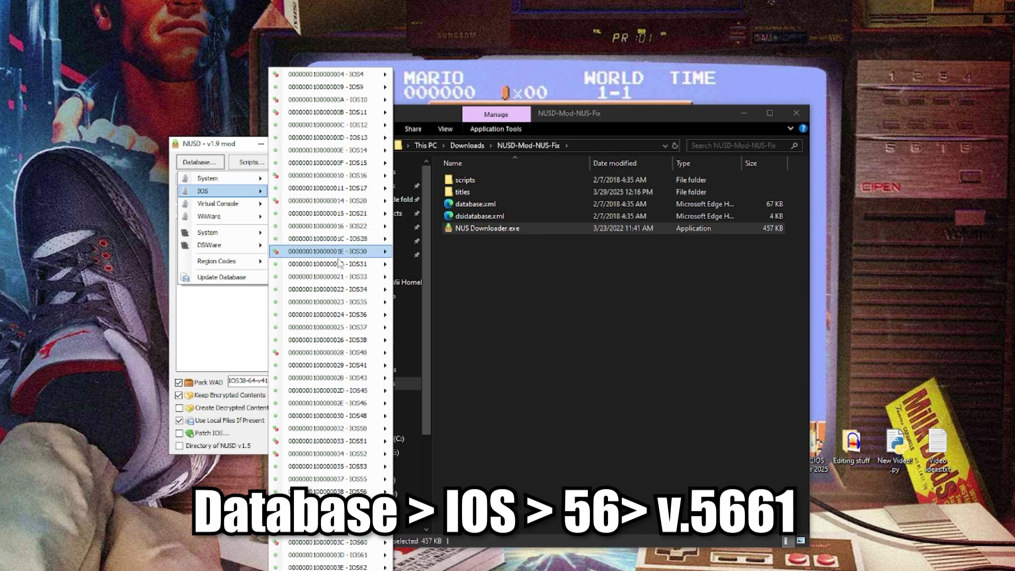
mouse_move(370, 492)
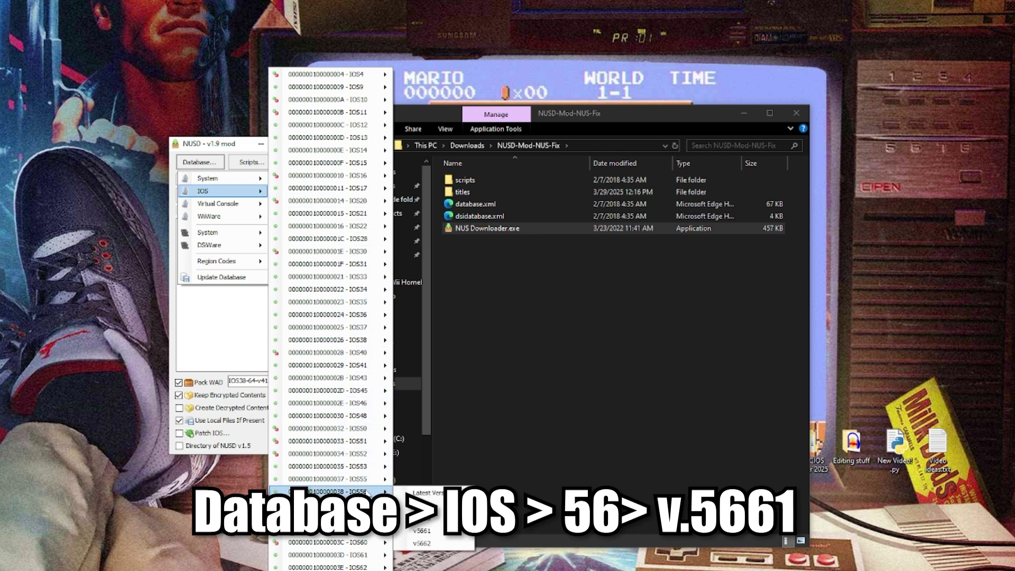
click(430, 531)
click(245, 195)
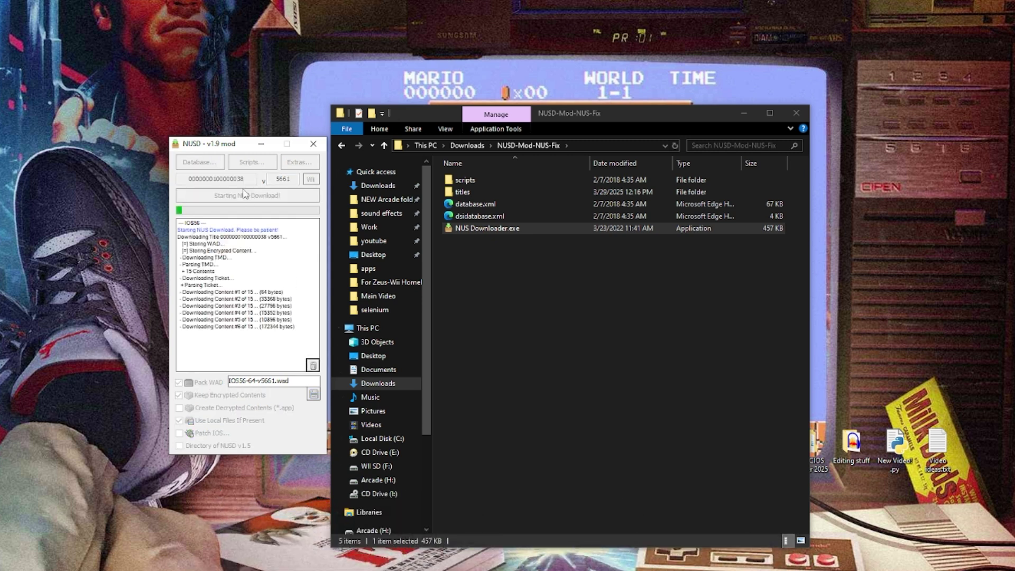
click(313, 366)
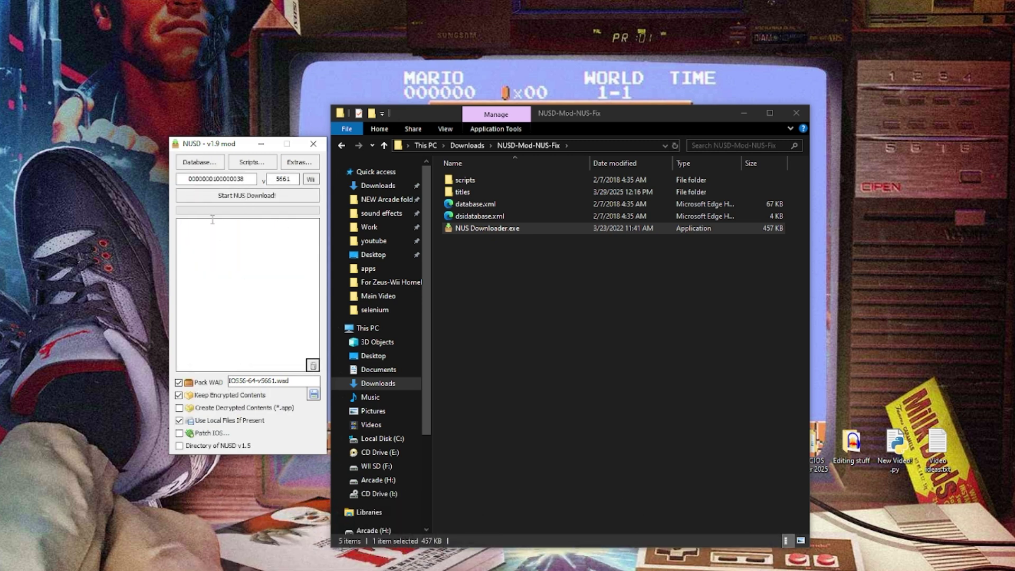
Step: Download IOS57 v5918 from the database and clear the log
click(199, 163)
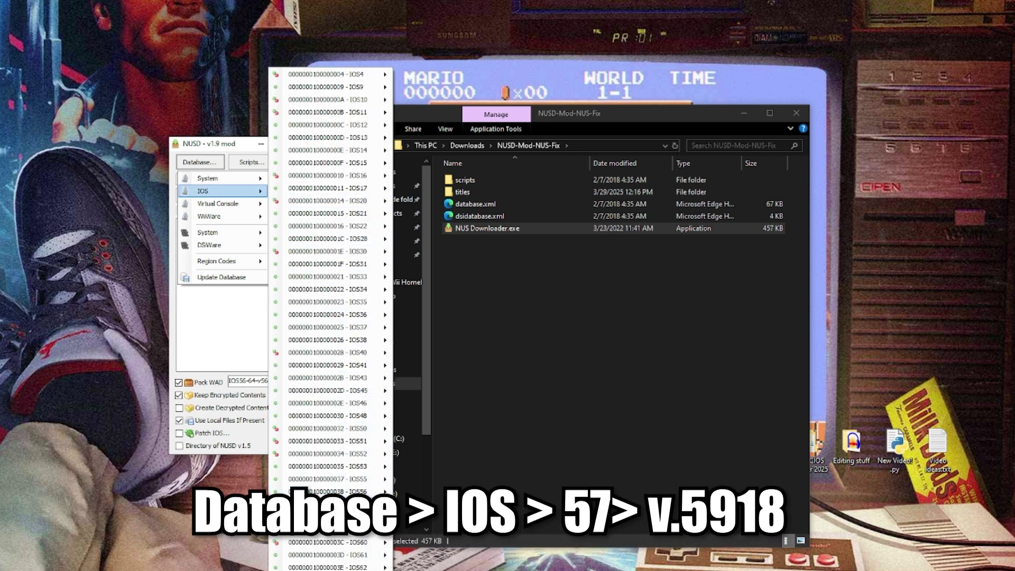
mouse_move(339, 504)
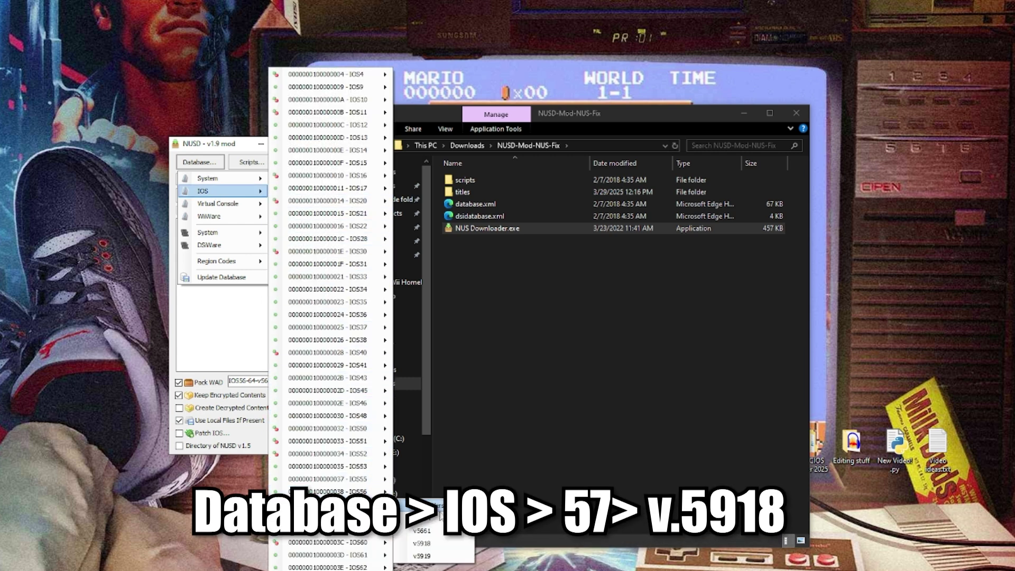
click(431, 544)
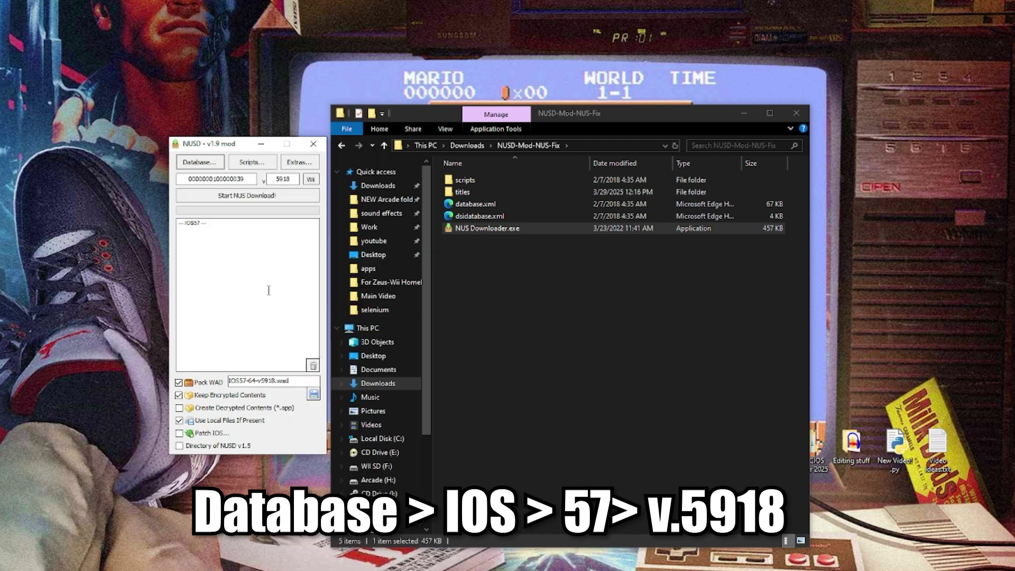
click(238, 197)
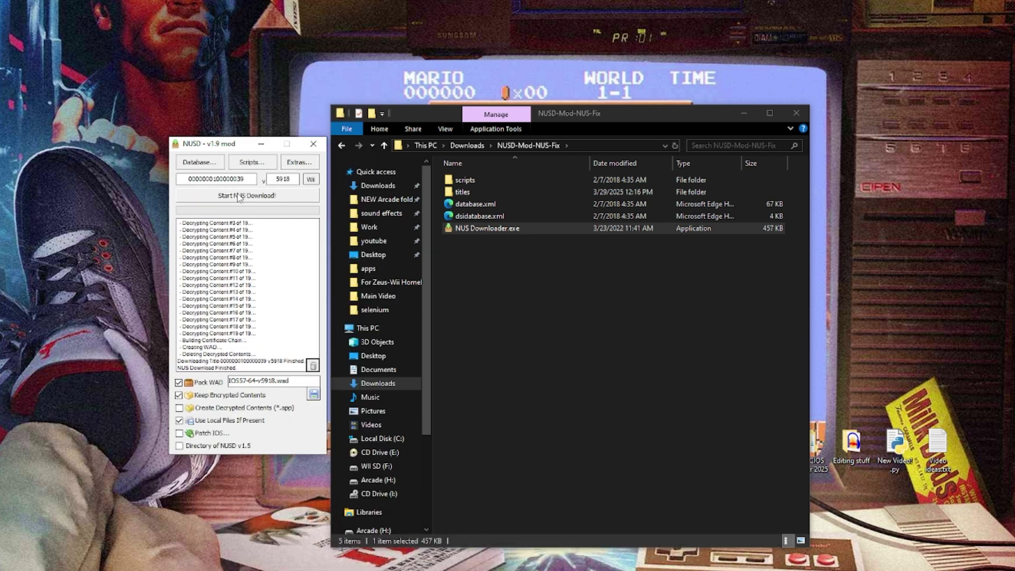
click(312, 365)
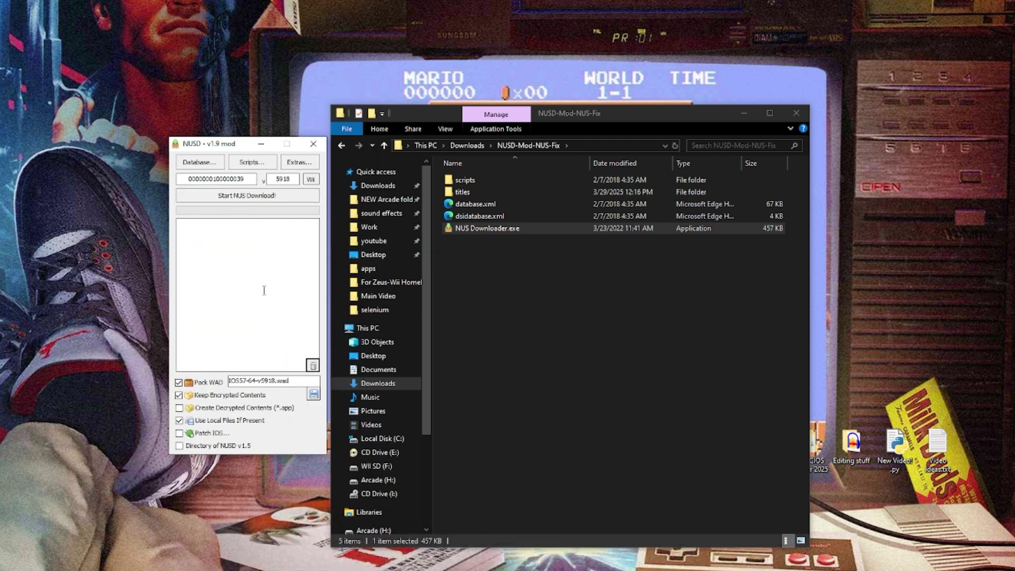
Step: Download IOS58 v6175 from the database, then close NUS Downloader
click(197, 162)
mouse_move(223, 193)
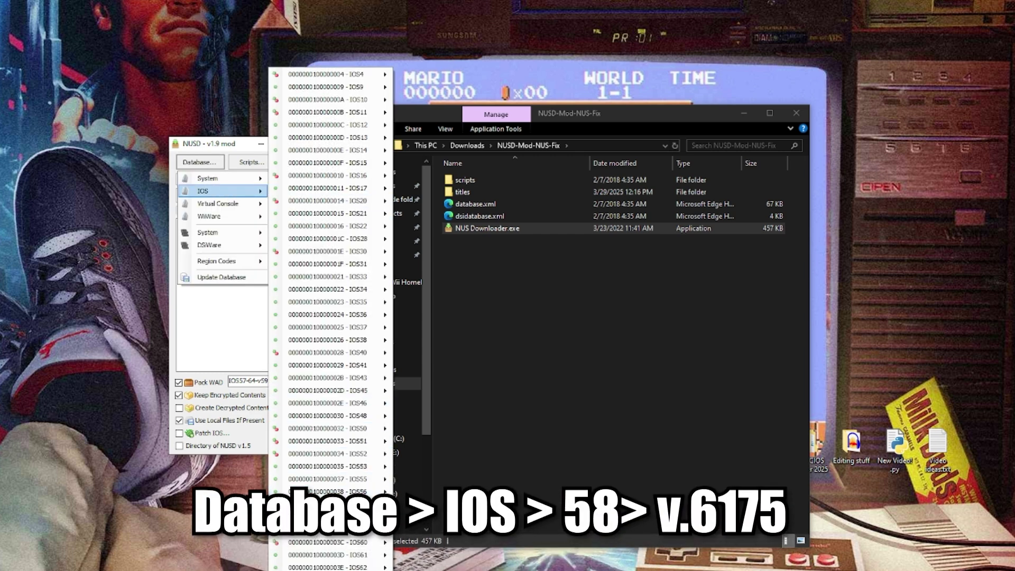
mouse_move(338, 517)
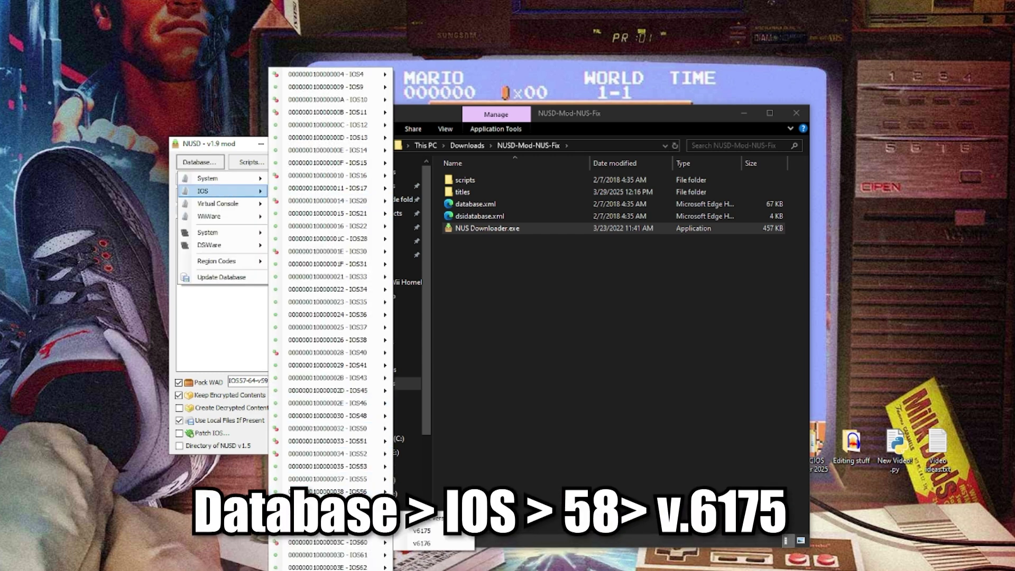
click(422, 531)
click(248, 196)
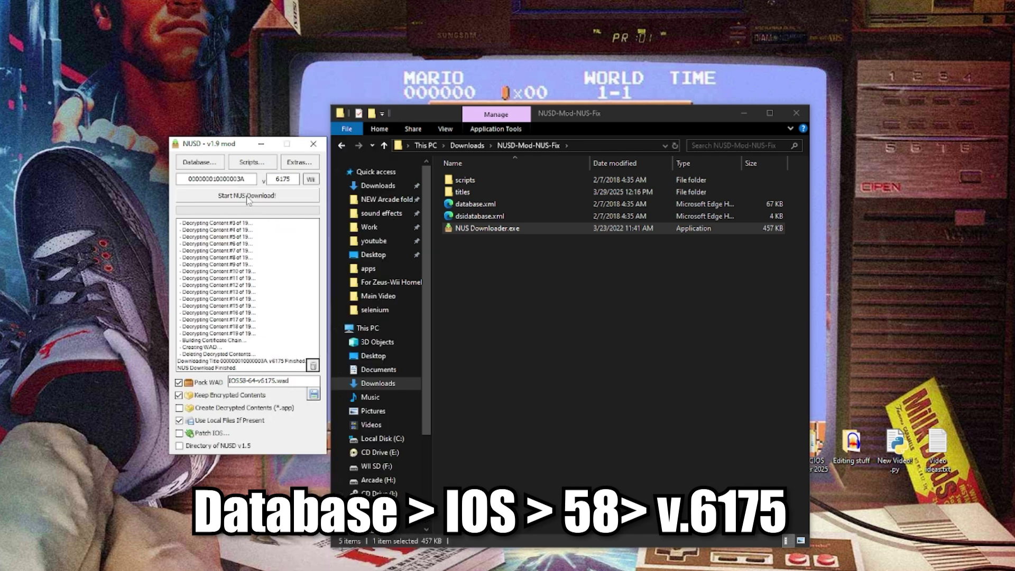
click(314, 144)
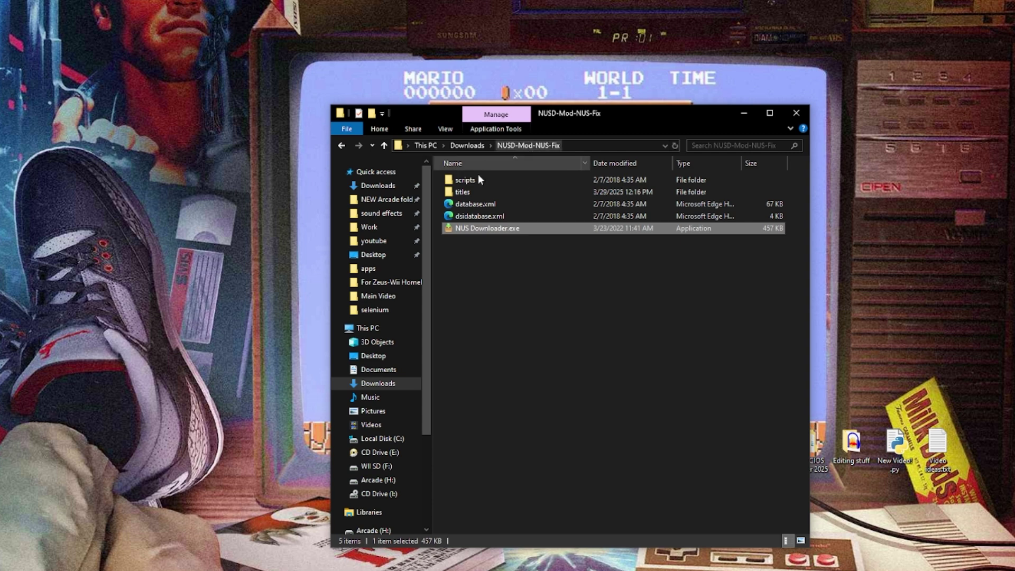
Step: Search the titles folder for .wad files and open a second Explorer window for Wii SD (F:)
click(451, 193)
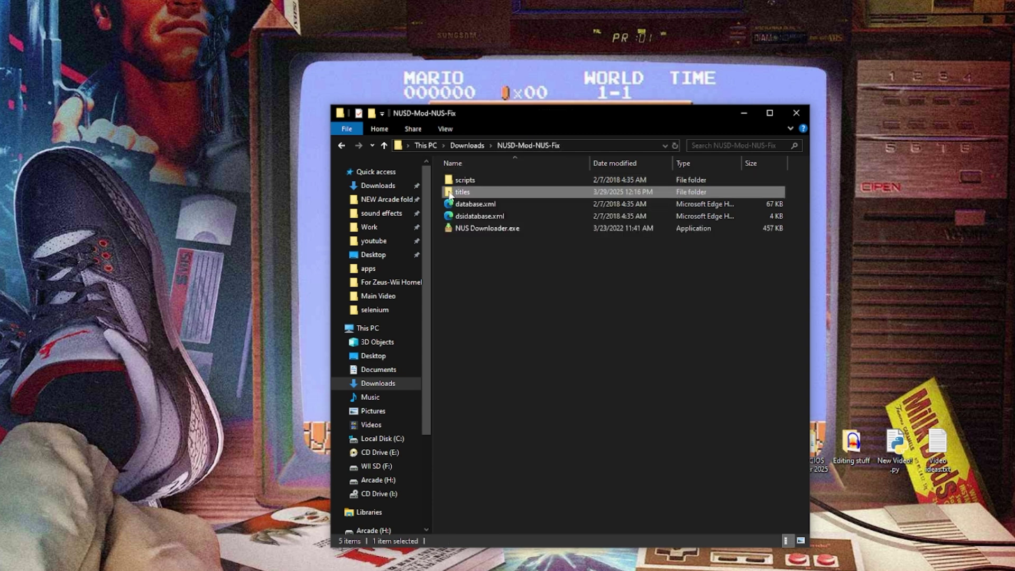
double_click(451, 193)
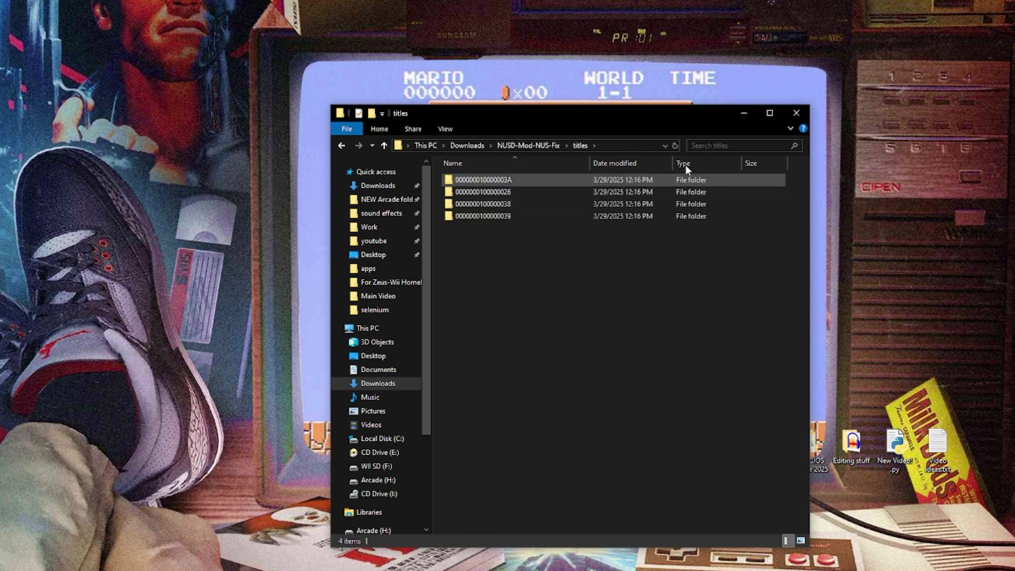
click(729, 146)
text(.wad)
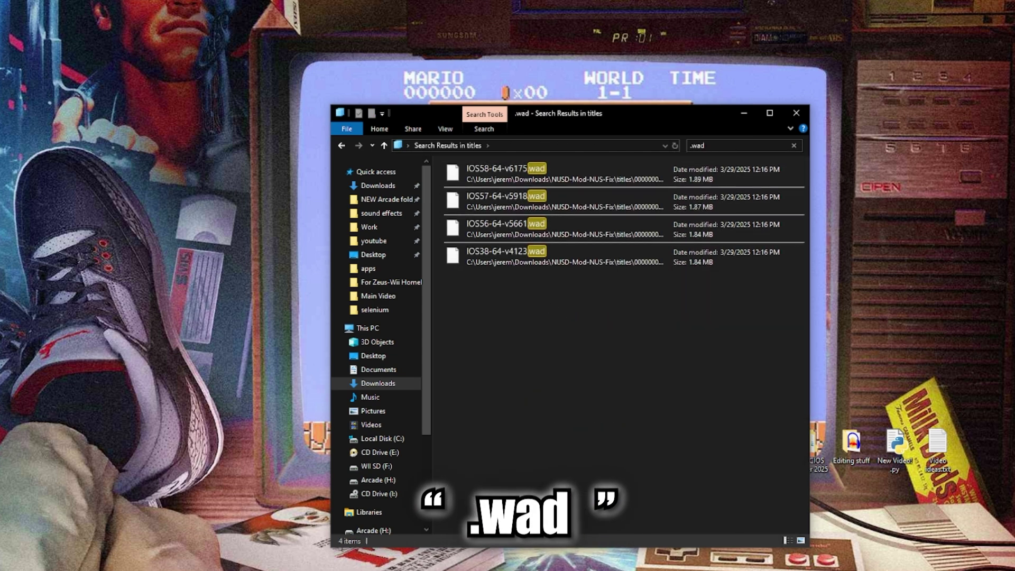
key(super)
key(super+e)
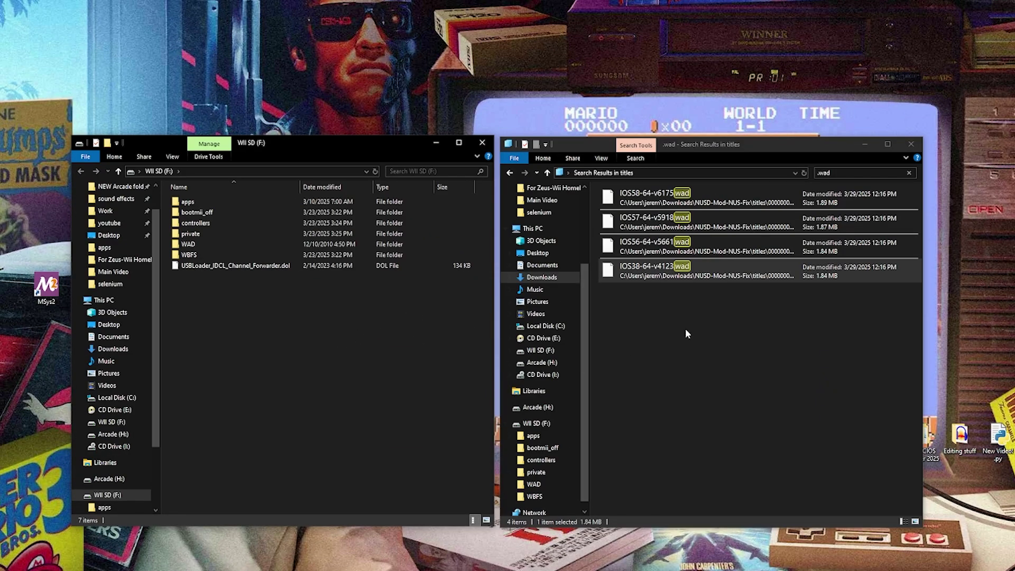
Step: Drag the four IOS .wad search results onto the root of Wii SD (F:)
drag(659, 323, 272, 357)
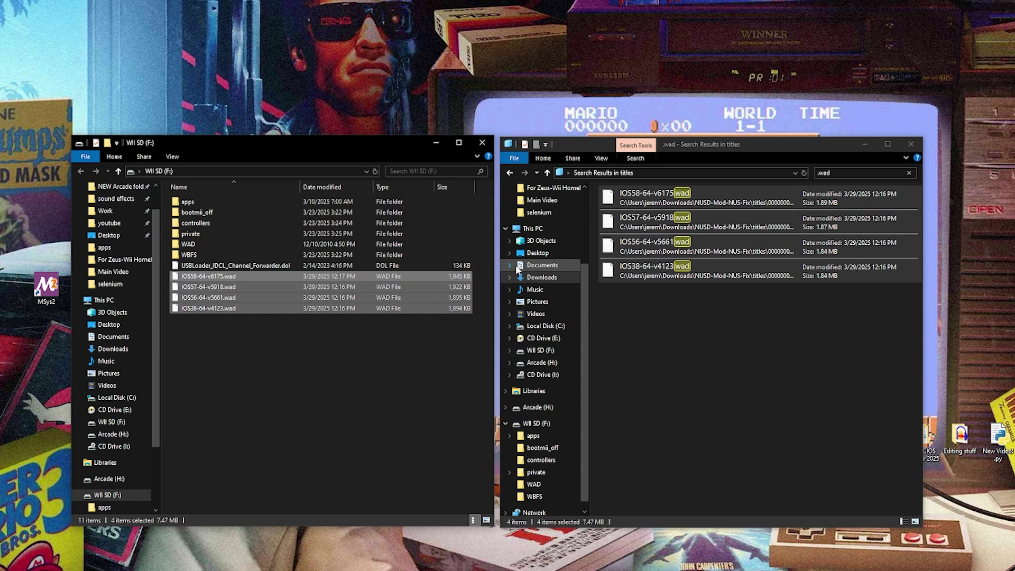
drag(586, 343, 580, 242)
Step: Copy d2x-cios-installer from d2x-v11-beta3's apps folder into apps on Wii SD (F:) and check its files
click(542, 208)
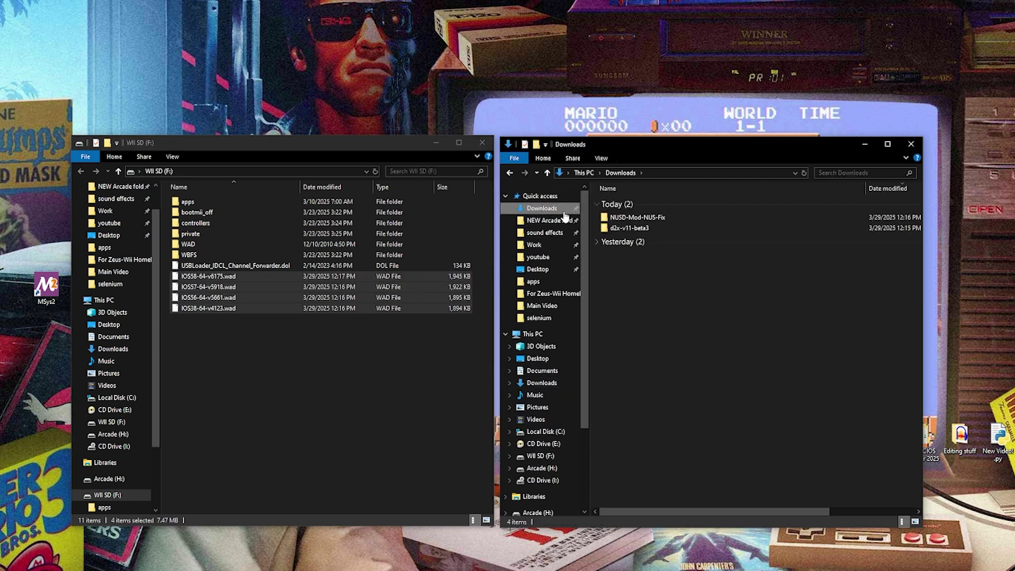
double_click(609, 230)
double_click(617, 204)
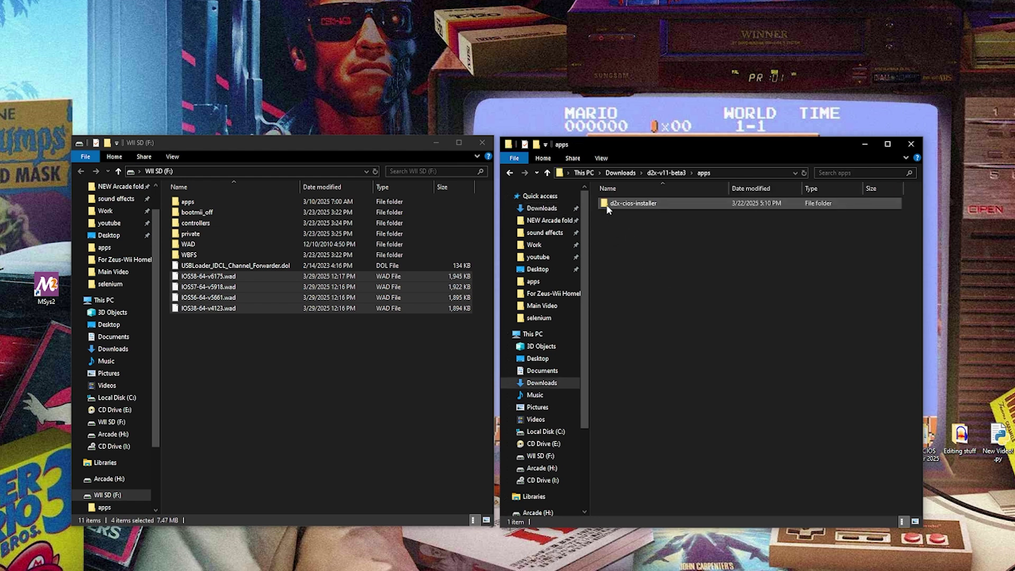
click(612, 205)
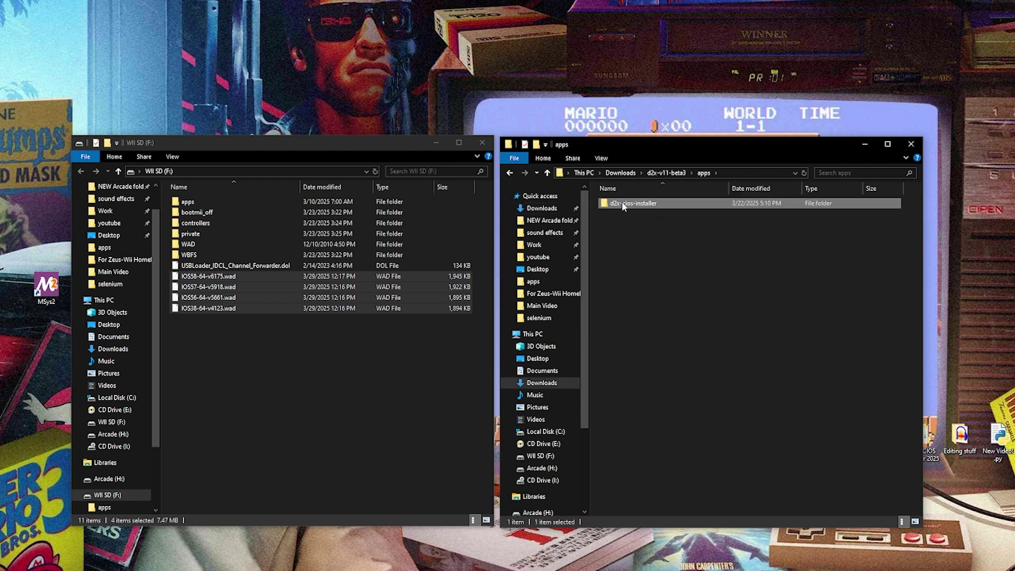
double_click(187, 203)
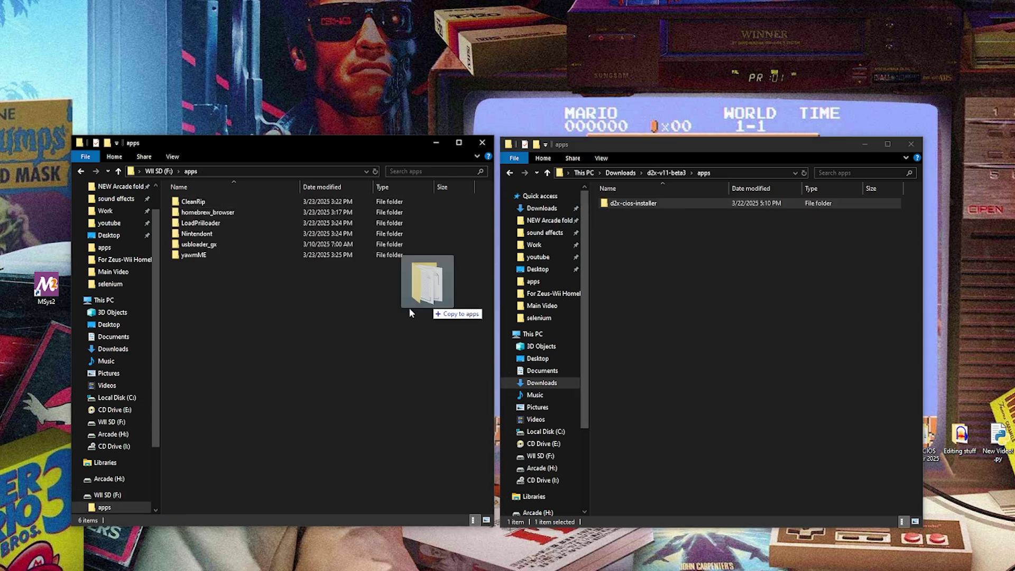
key(ctrl+v)
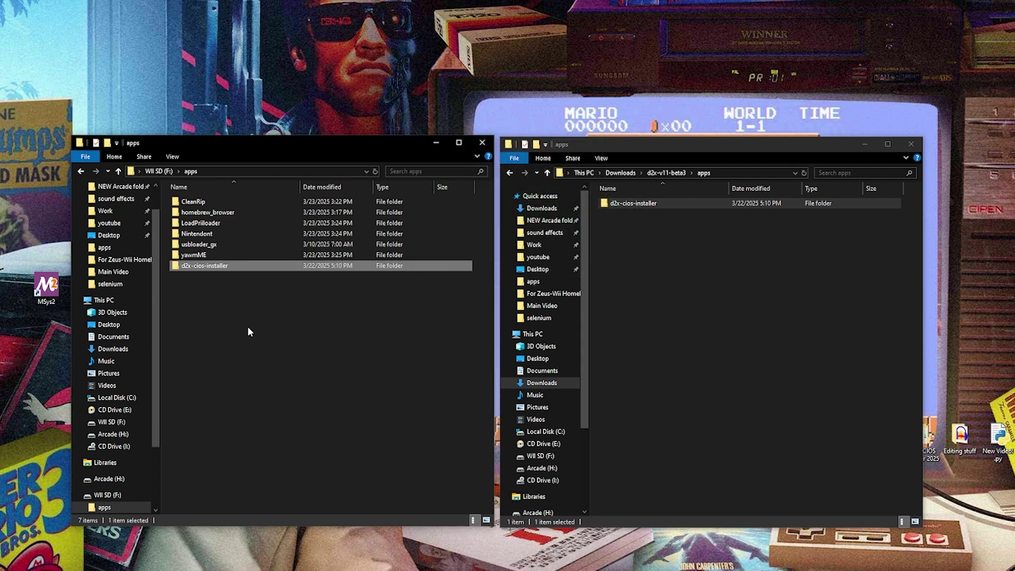
double_click(179, 266)
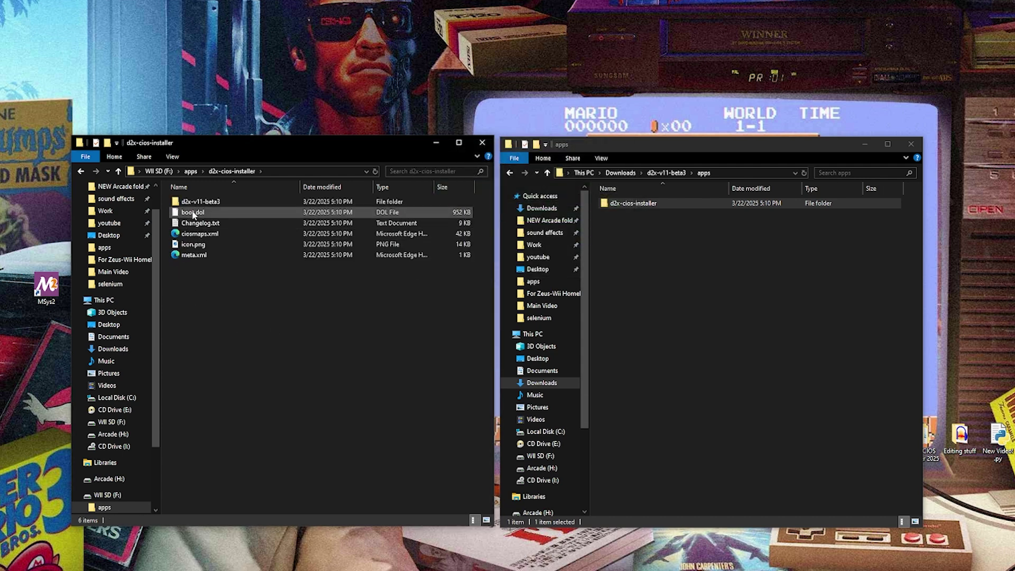
key(alt+Left)
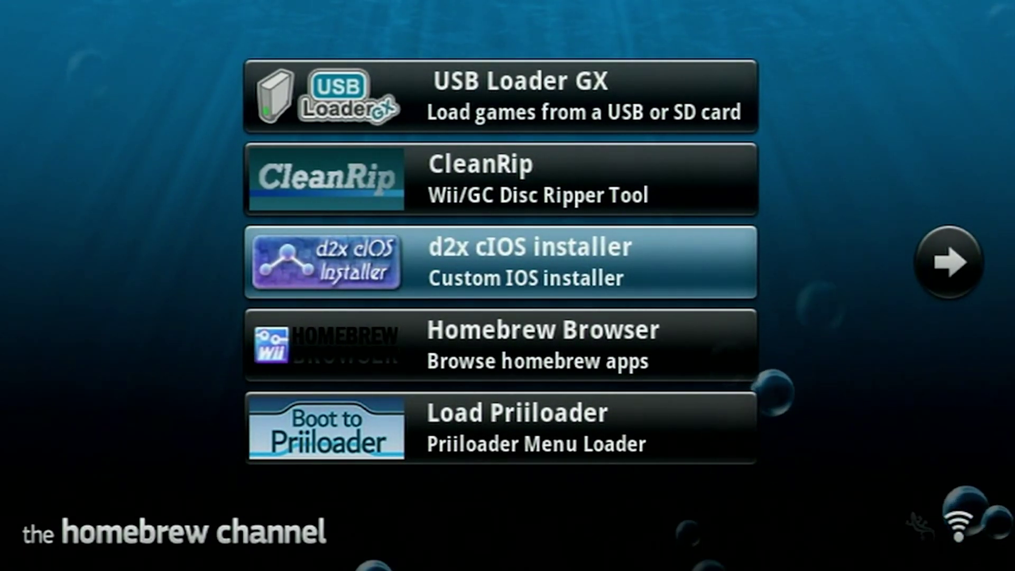
Step: Select d2x cIOS installer in the Homebrew Channel and load it
click(492, 241)
click(455, 431)
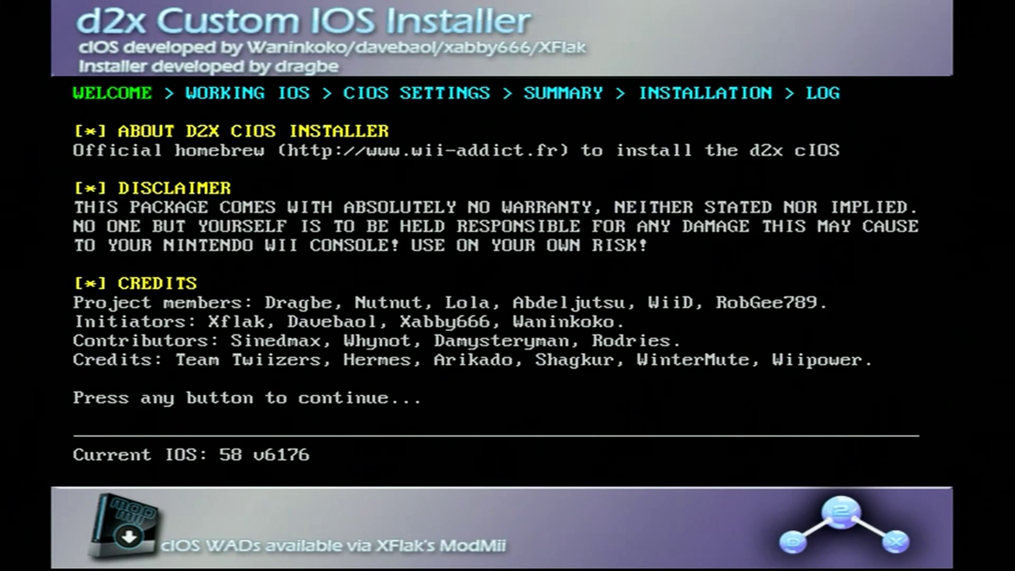
Step: Set the cIOS to d2x-v11-beta3, base 38, slot 248, revision 65535
key(Return)
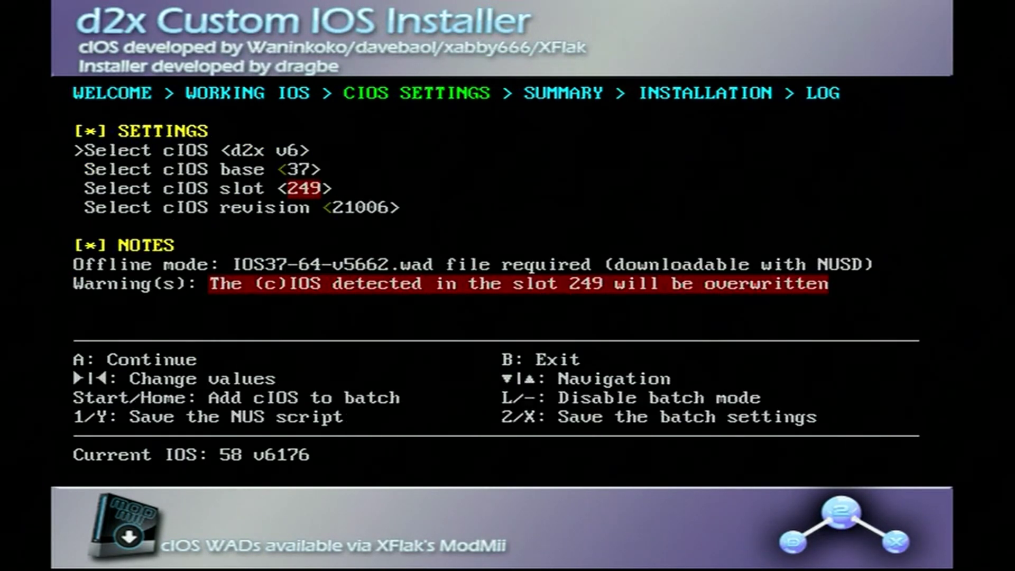
key(Down)
key(Down)
key(Up)
key(Up)
key(Right)
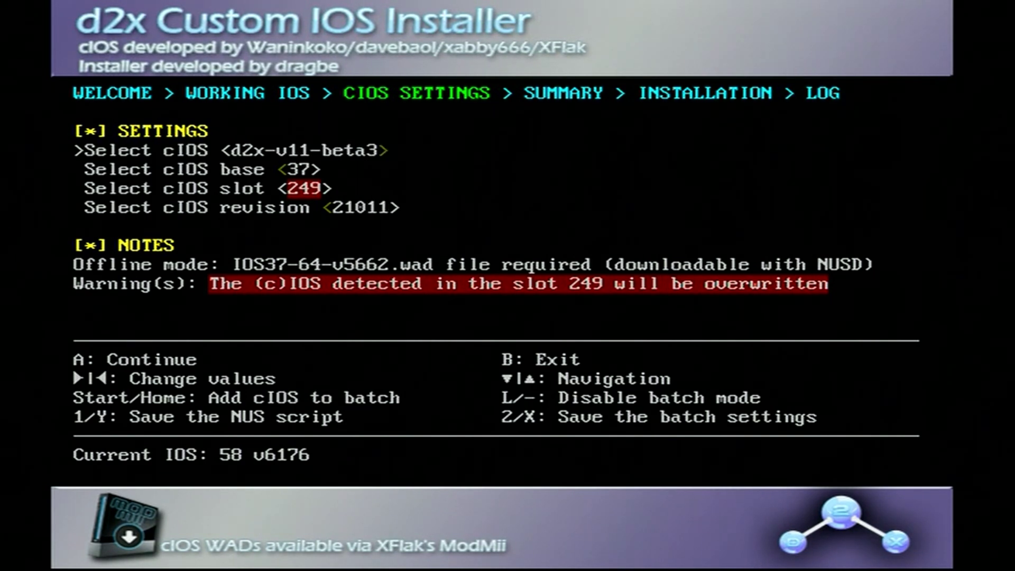
key(Down)
key(Right)
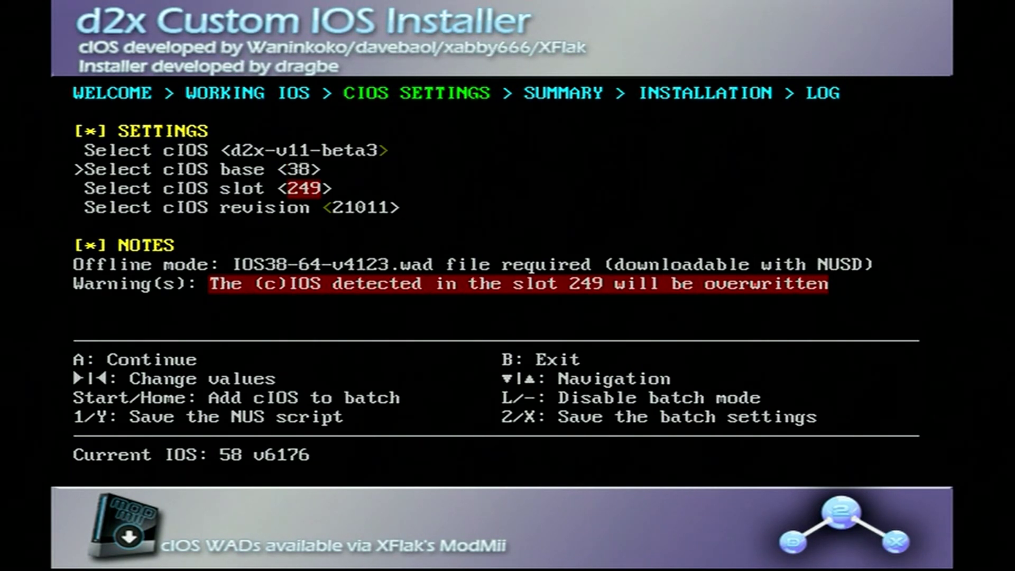
key(Down)
key(Left)
key(Down)
key(Right)
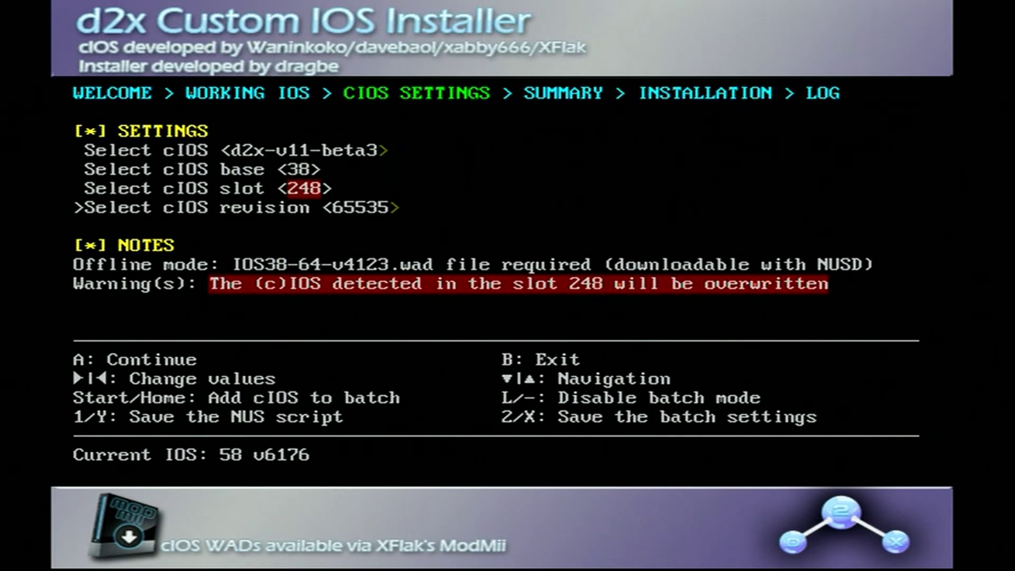
Step: Confirm the slot map, install the cIOS into slot 248, and return to settings
key(a)
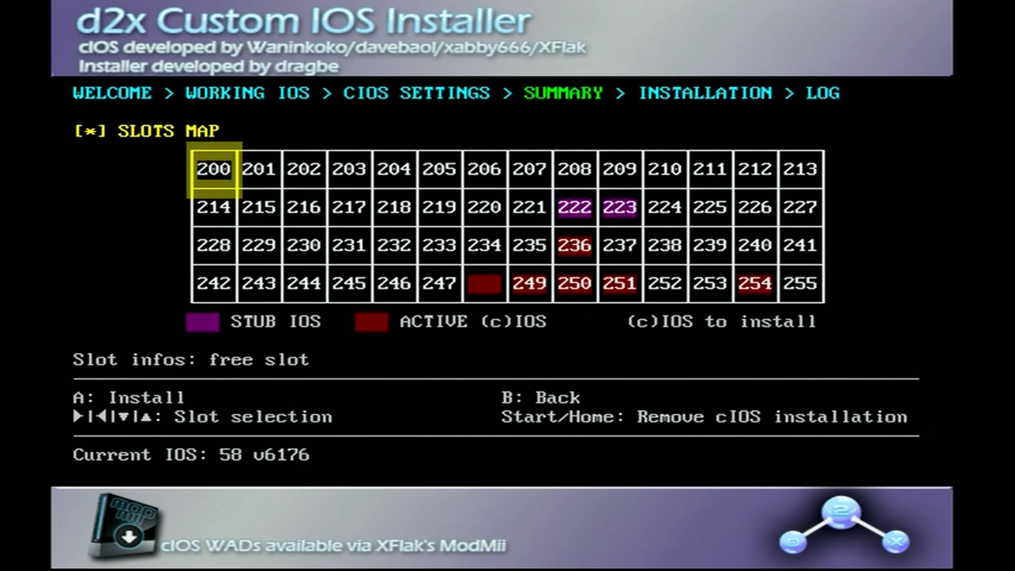
key(a)
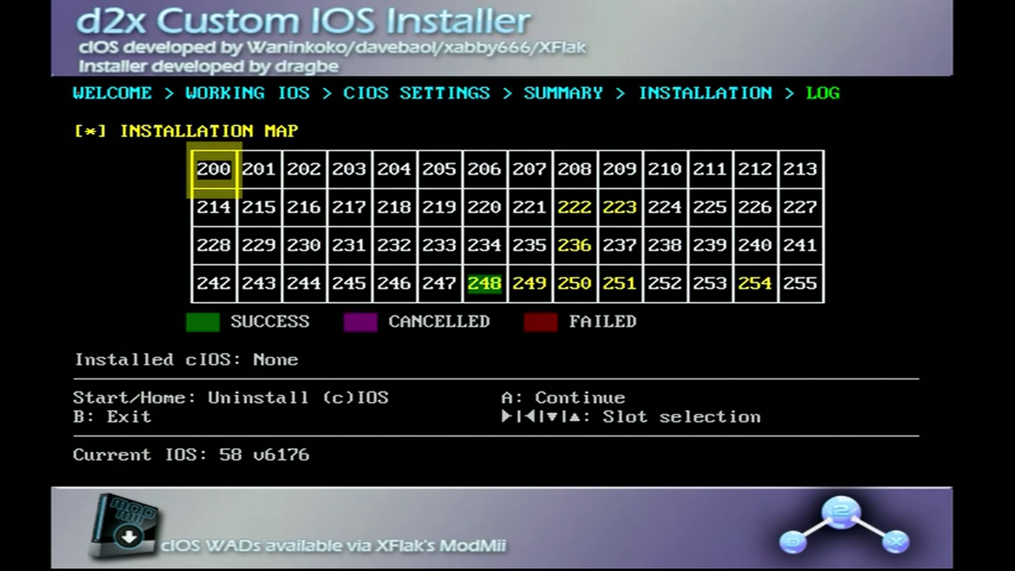
key(Return)
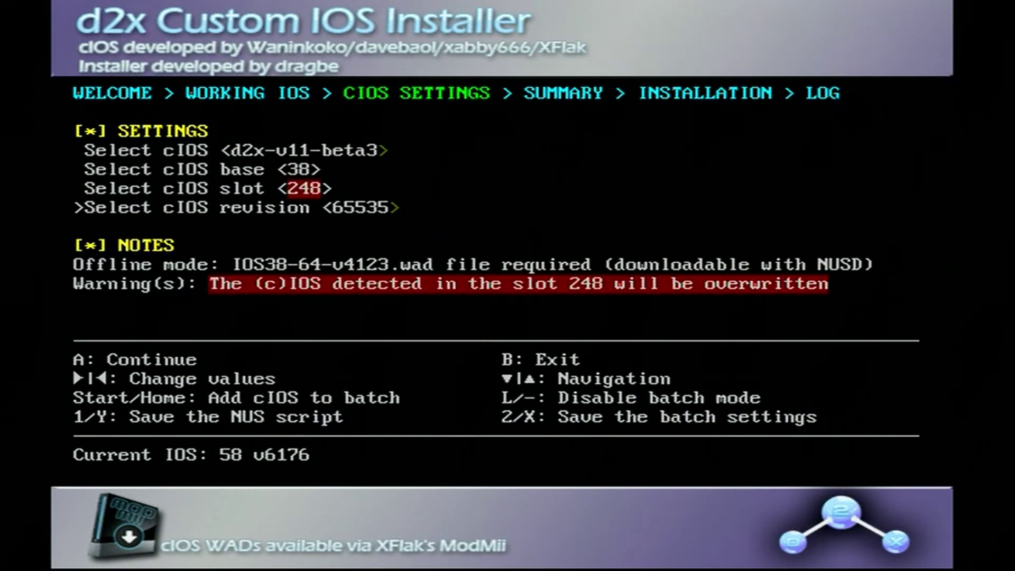
Step: Install d2x-v11-beta3 with cIOS base 56 into slot 249, then return to the cIOS settings
key(Up)
key(Up)
key(Right)
key(Right)
key(Right)
key(Right)
key(Left)
key(Down)
key(Right)
key(Return)
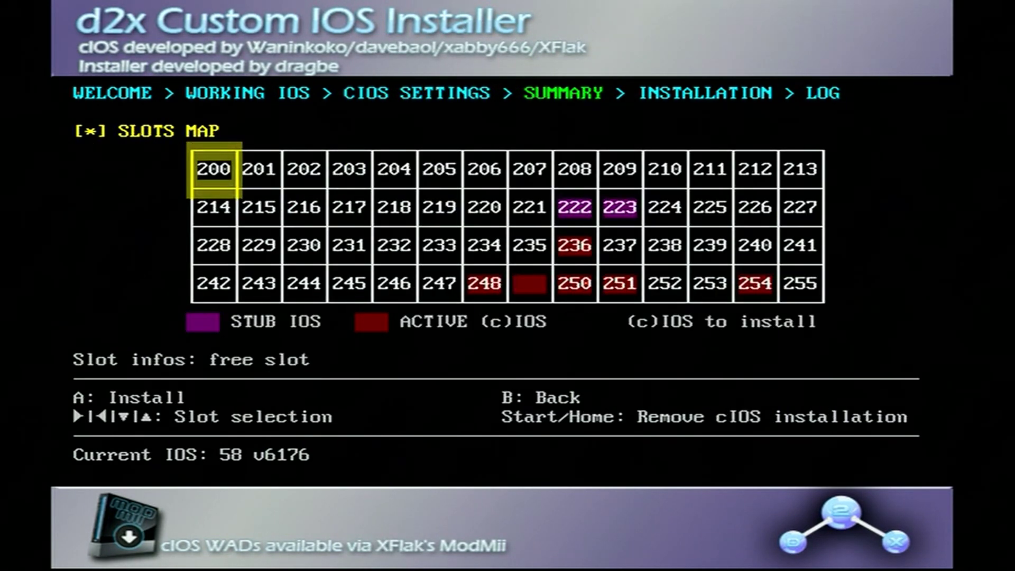
key(Return)
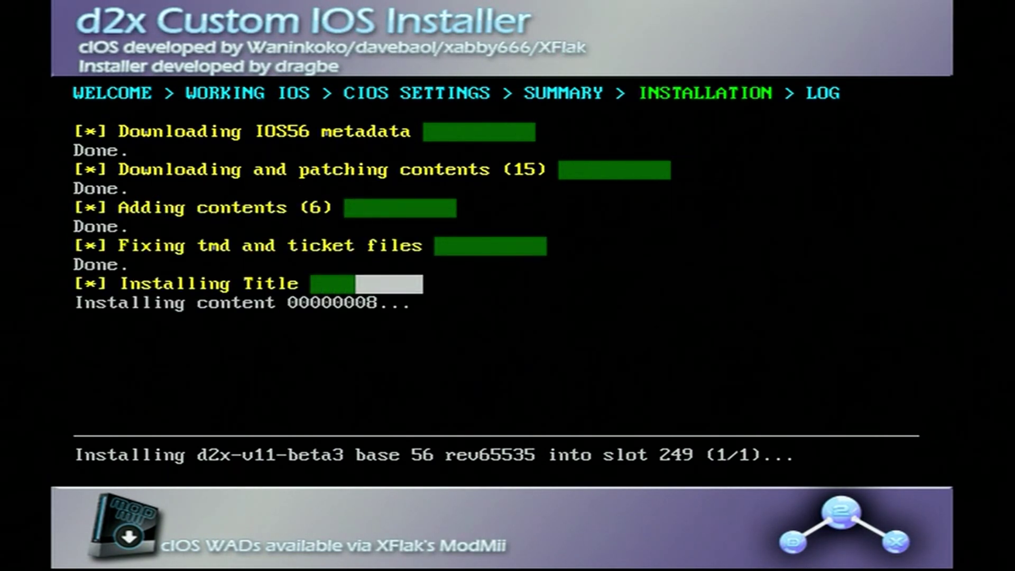
key(Return)
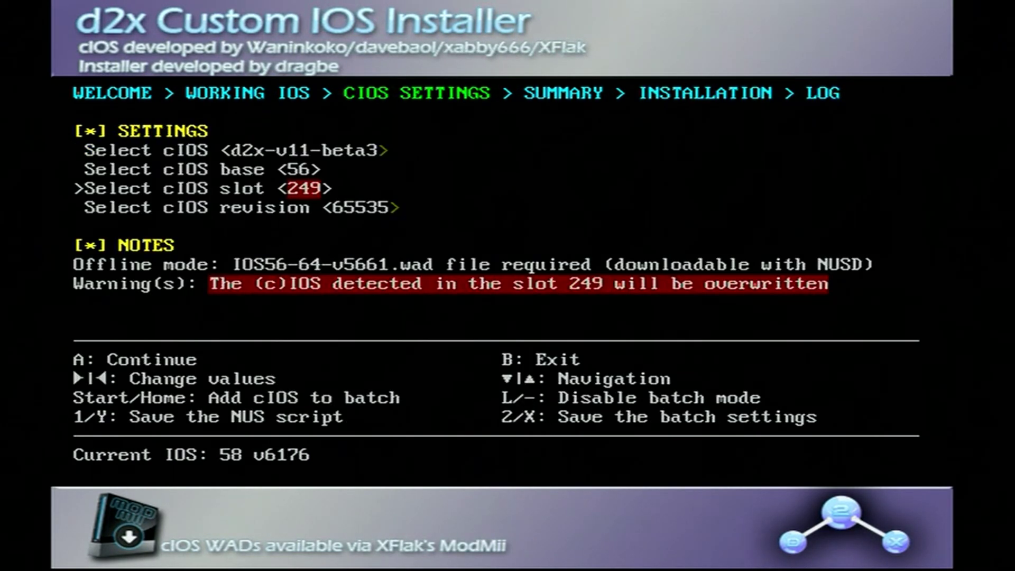
Step: Install d2x-v11-beta3 with cIOS base 57 into slot 250, then return to the cIOS settings
key(Up)
key(Right)
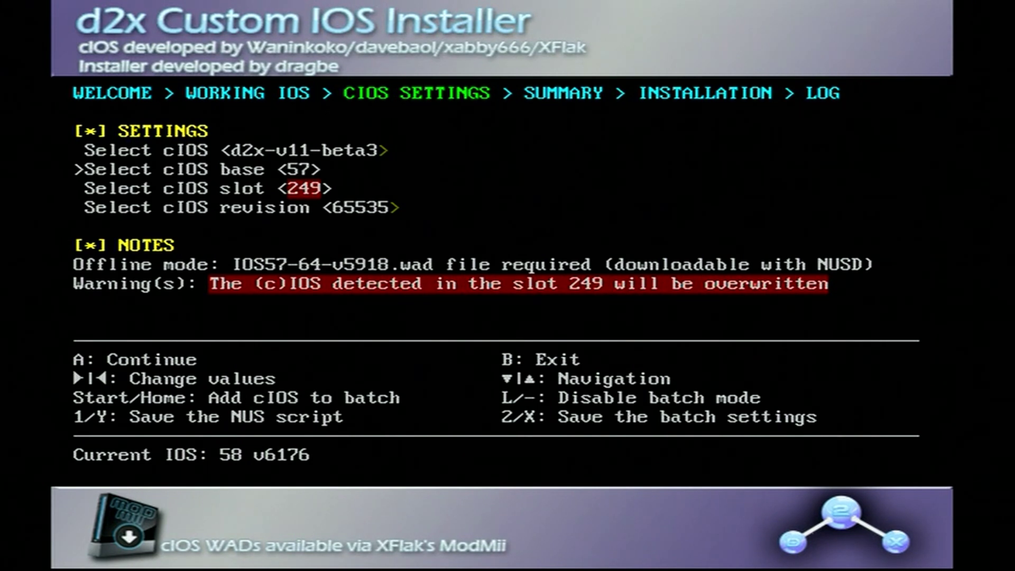
key(Down)
key(Right)
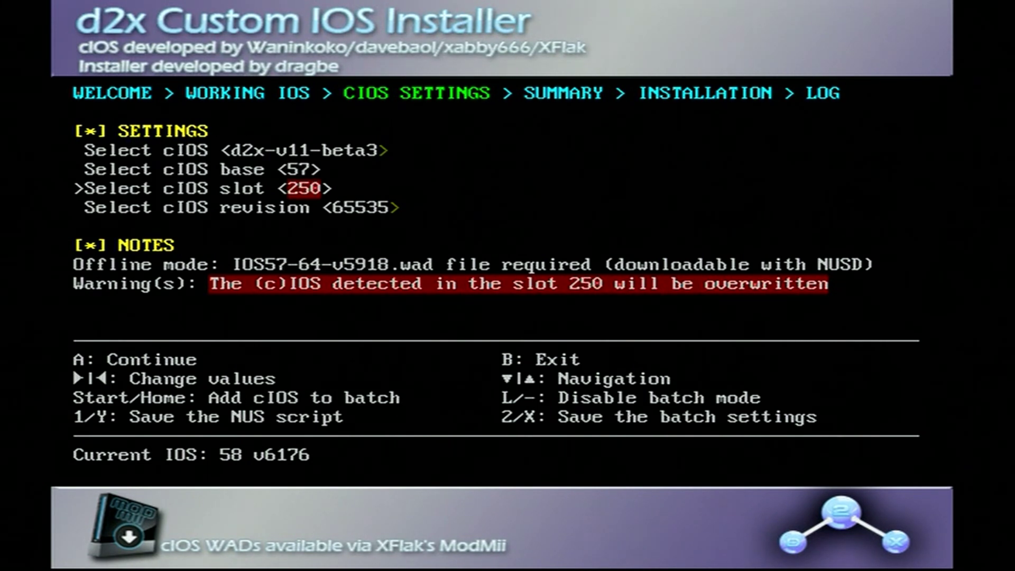
key(Return)
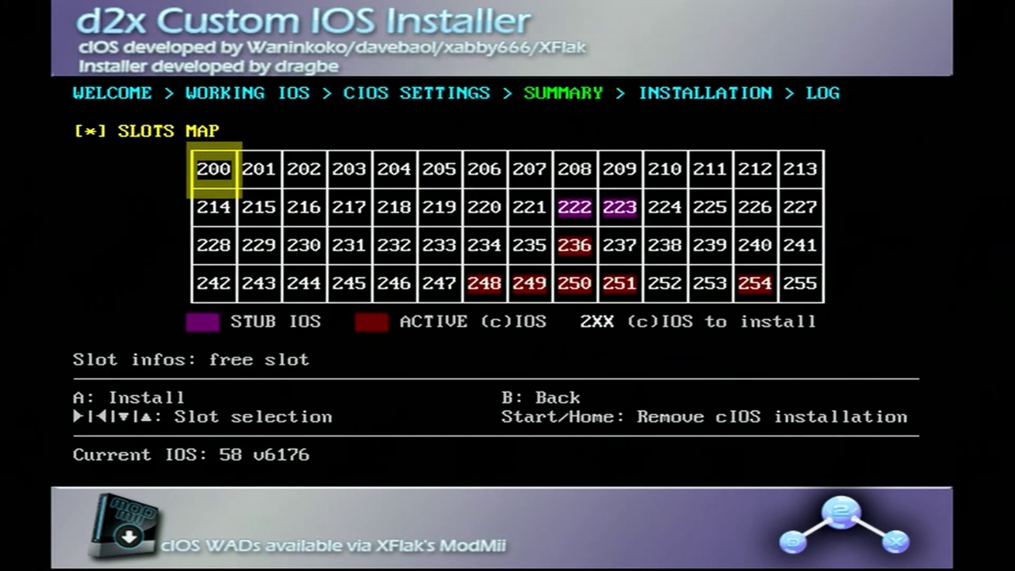
key(Return)
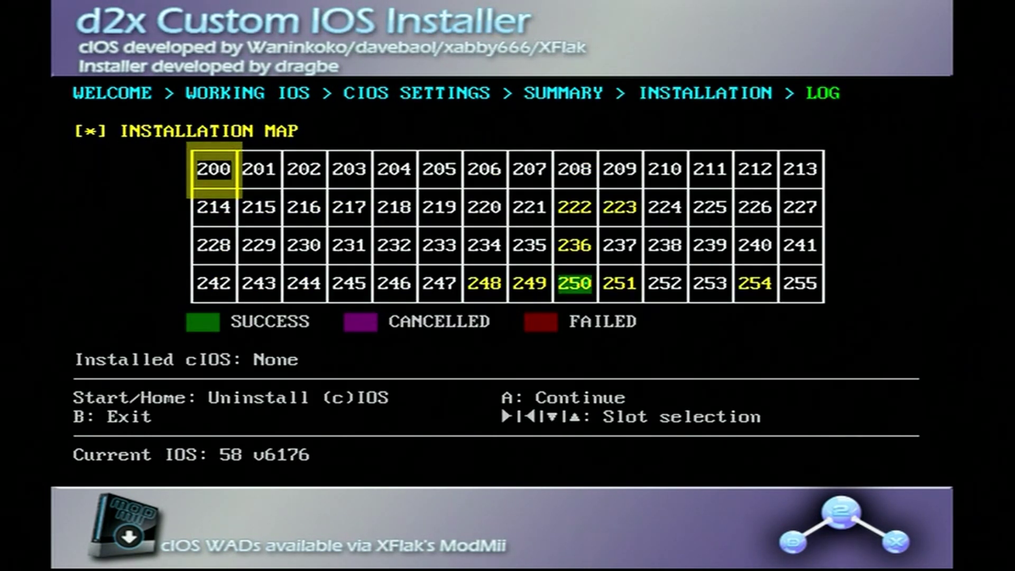
key(a)
key(Up)
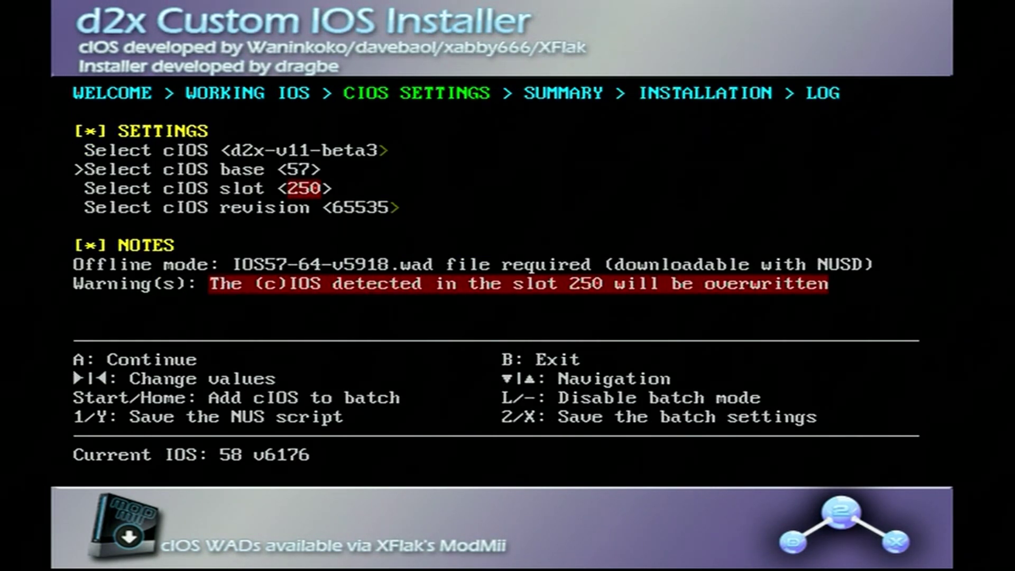
Step: Install d2x-v11-beta3 with cIOS base 58 into slot 251, then exit the d2x cIOS Installer
key(Right)
key(Down)
key(Right)
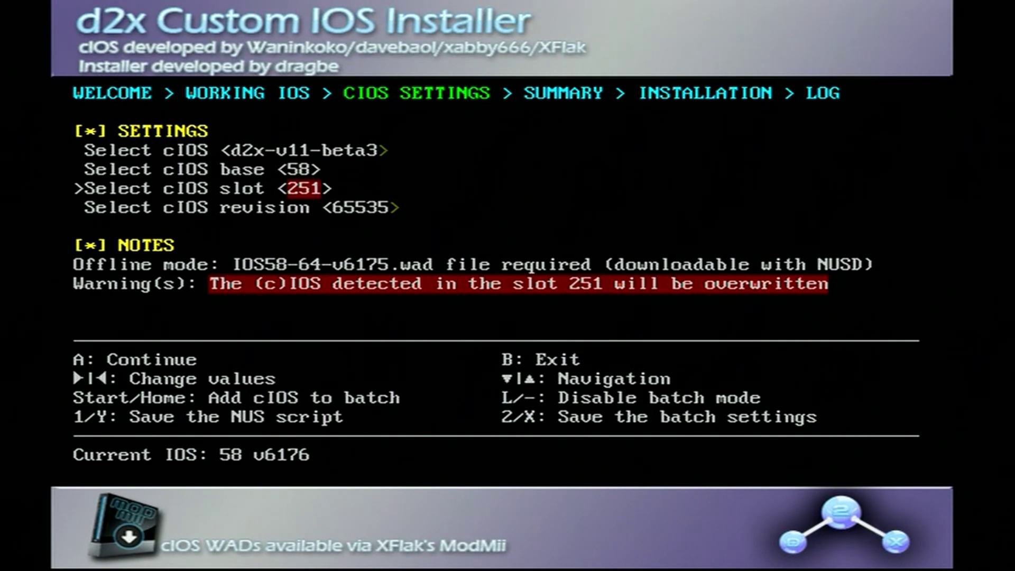
key(a)
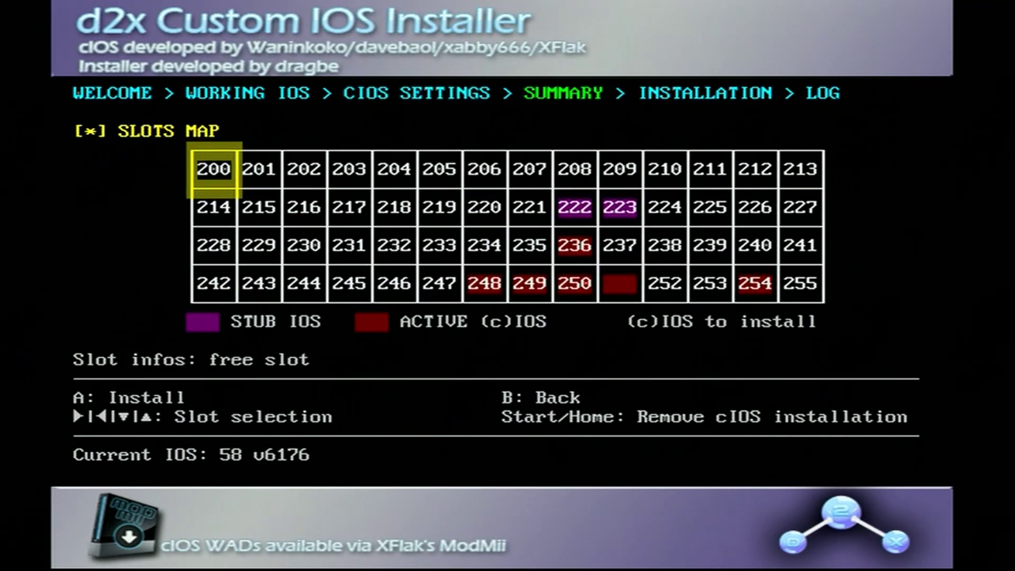
key(a)
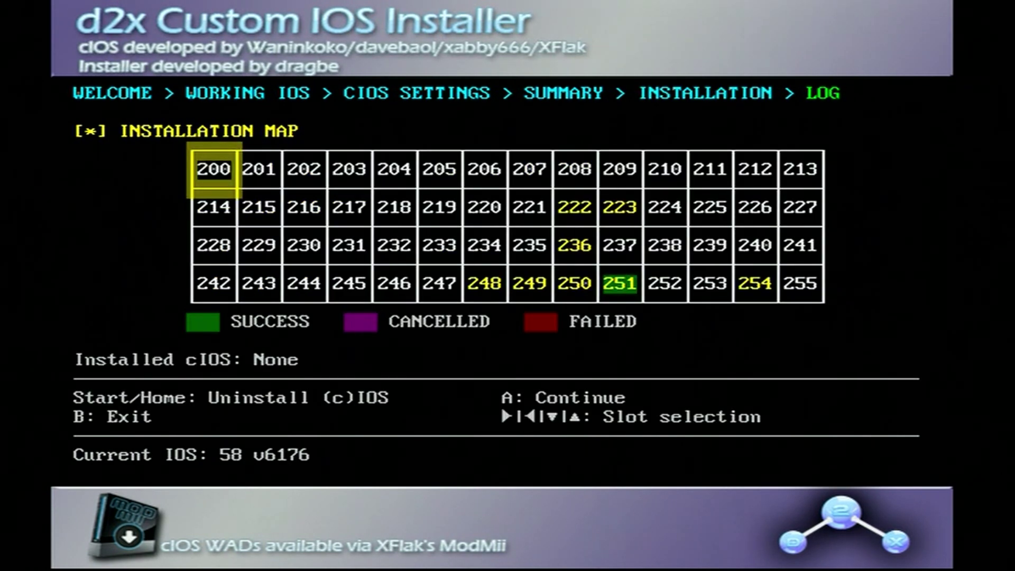
key(b)
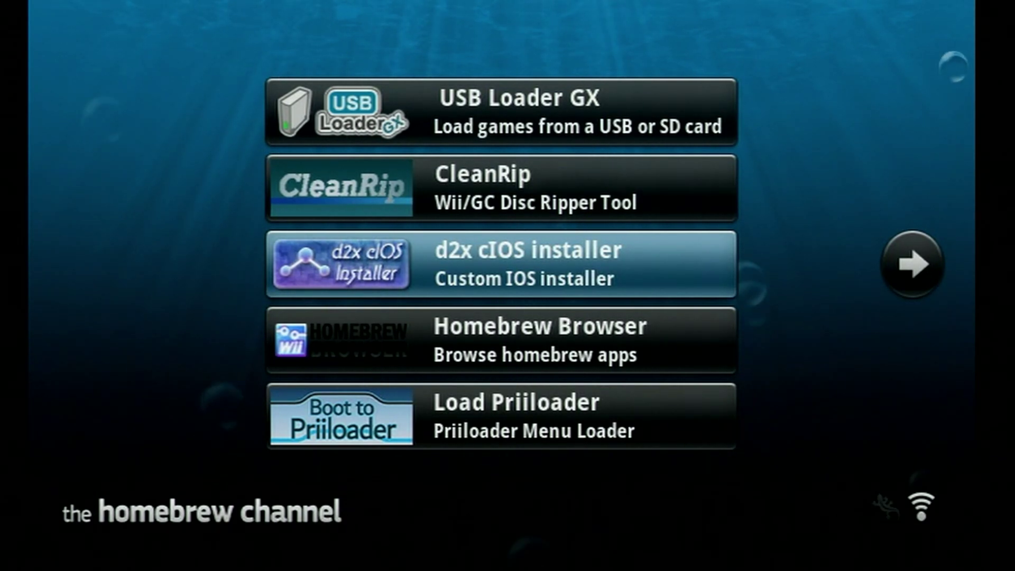
Step: Back in the Homebrew Channel app list, move the selection up to USB Loader GX
key(Up)
key(Up)
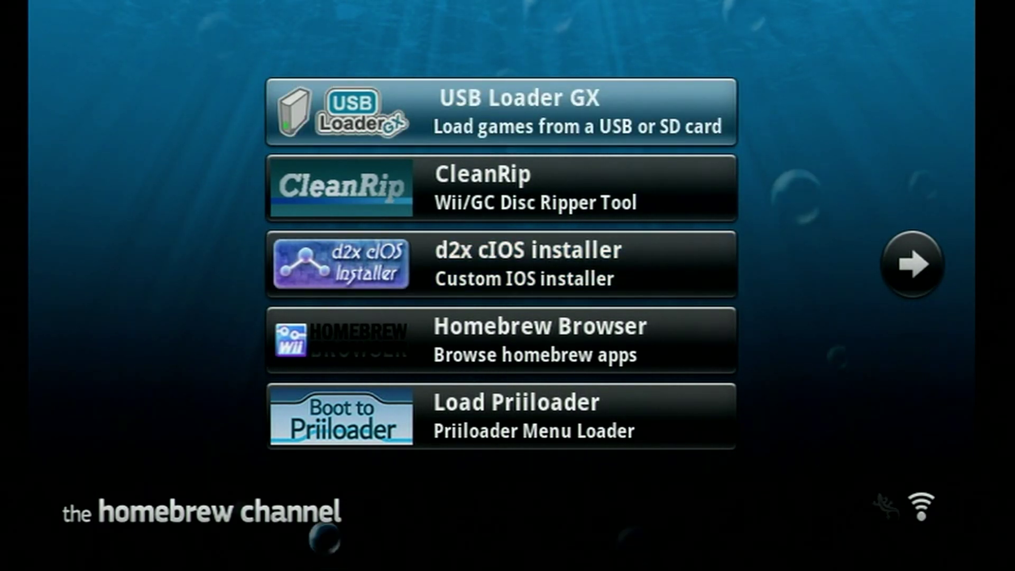